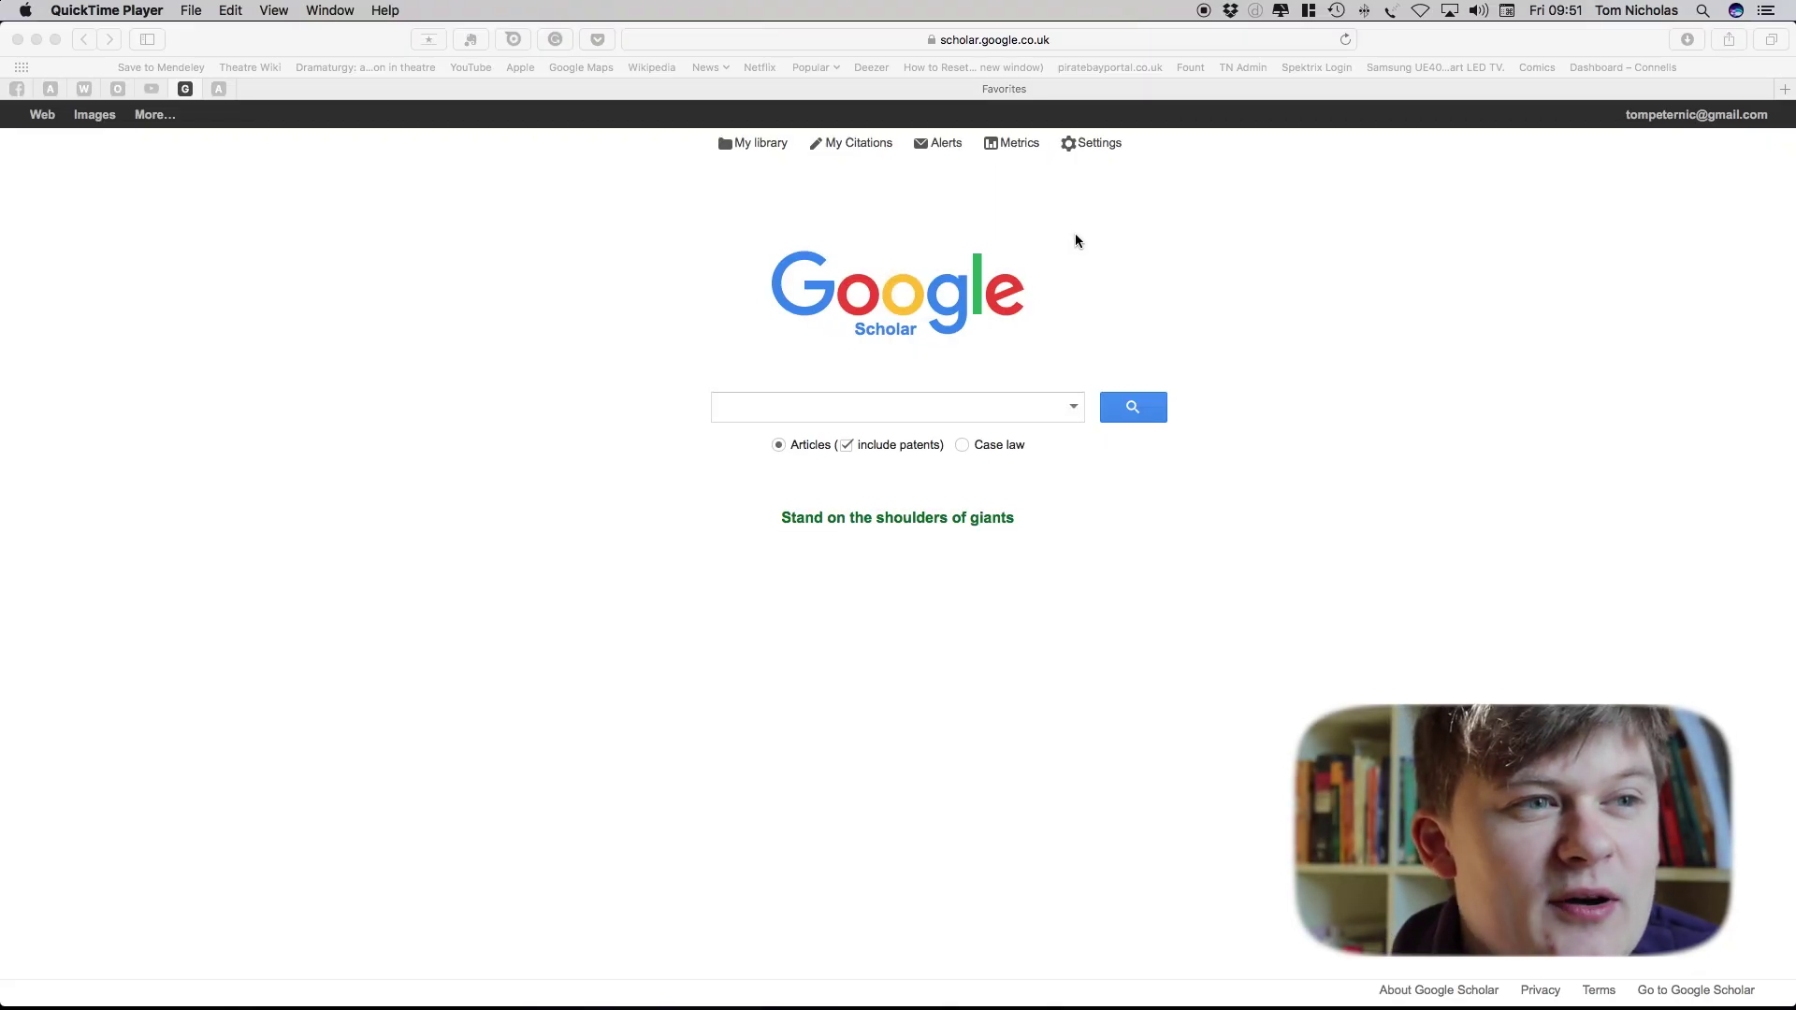
Search Google Scholar for 'global cities'
{"action": "left_click", "coordinate": [959, 406]}
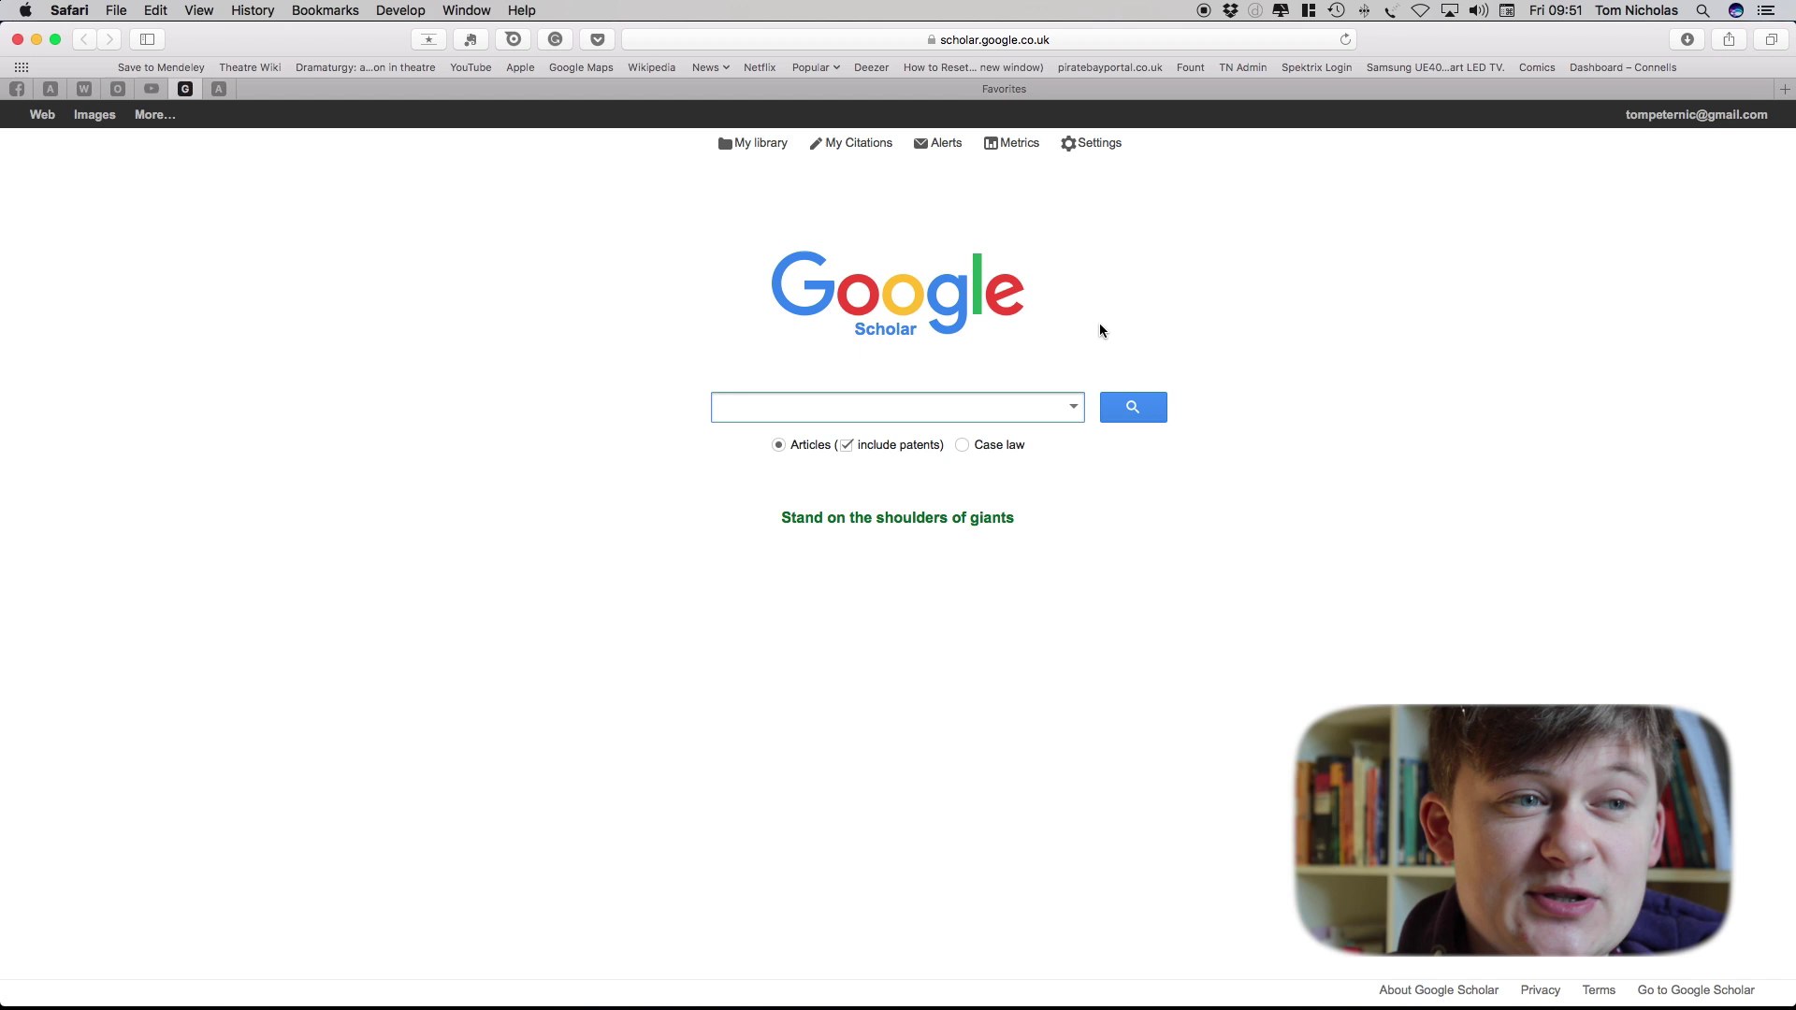
{"action": "key", "text": "Down"}
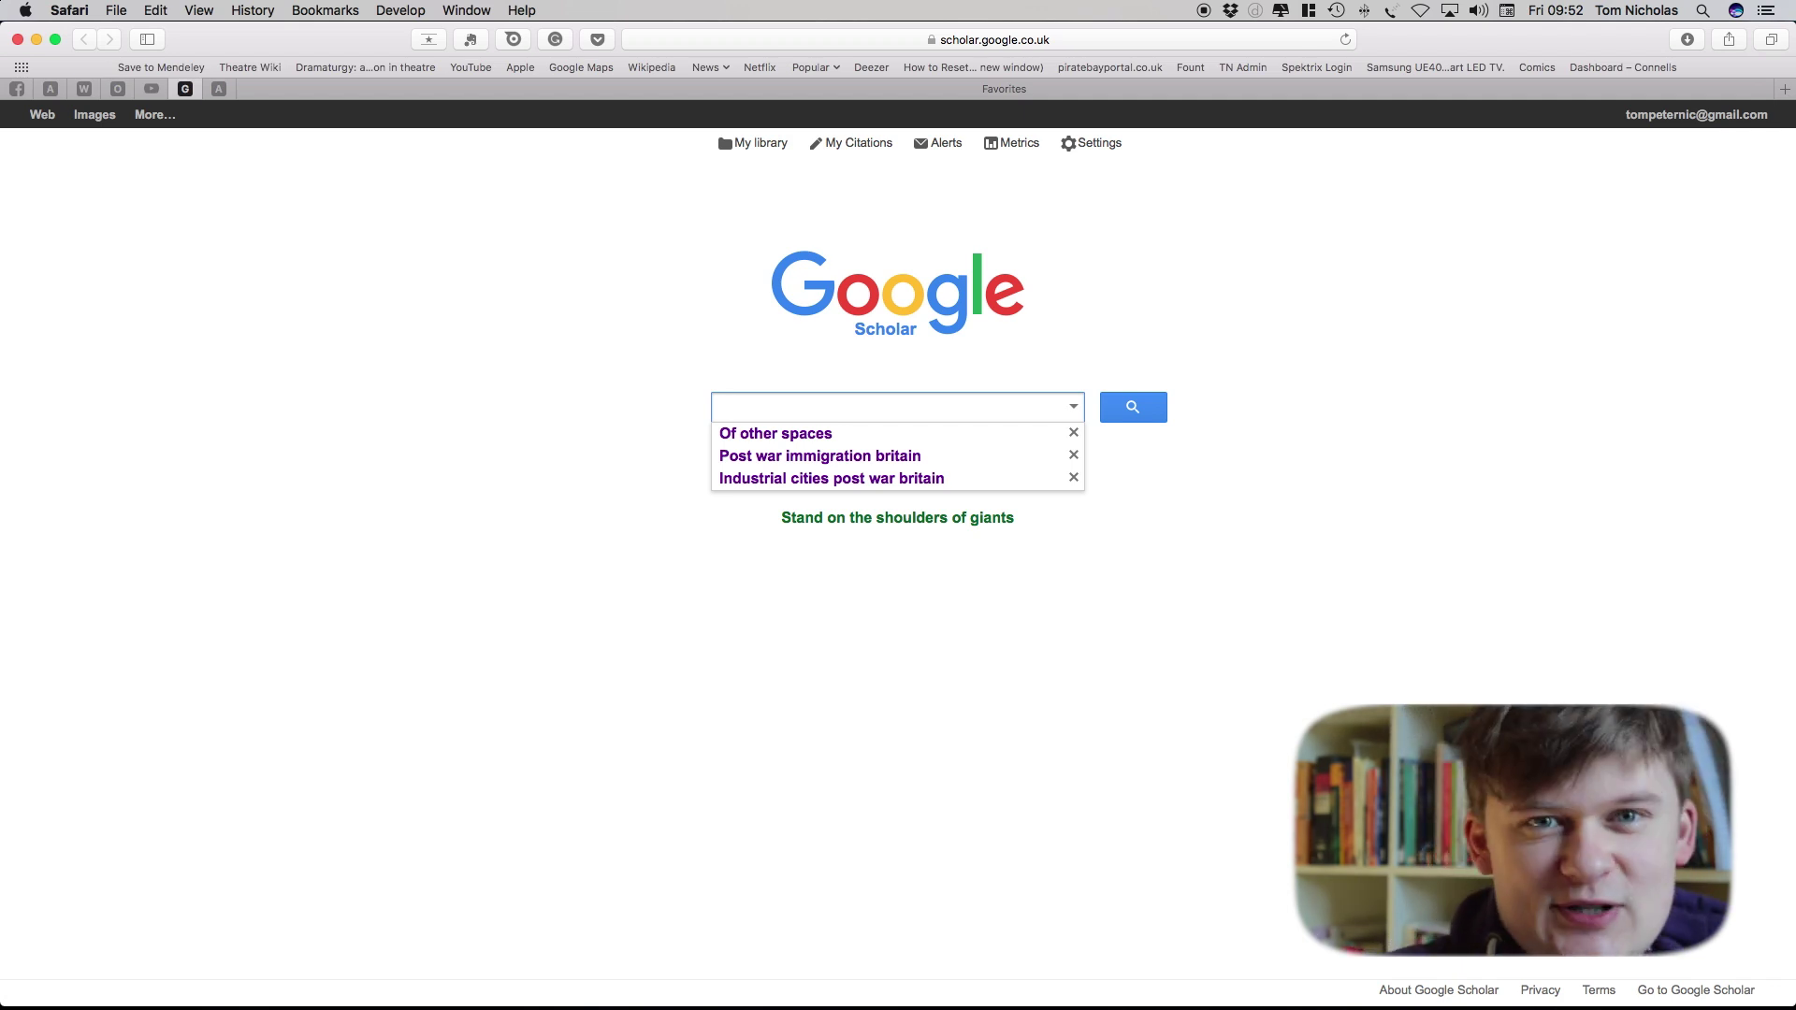
{"action": "type", "text": "g"}
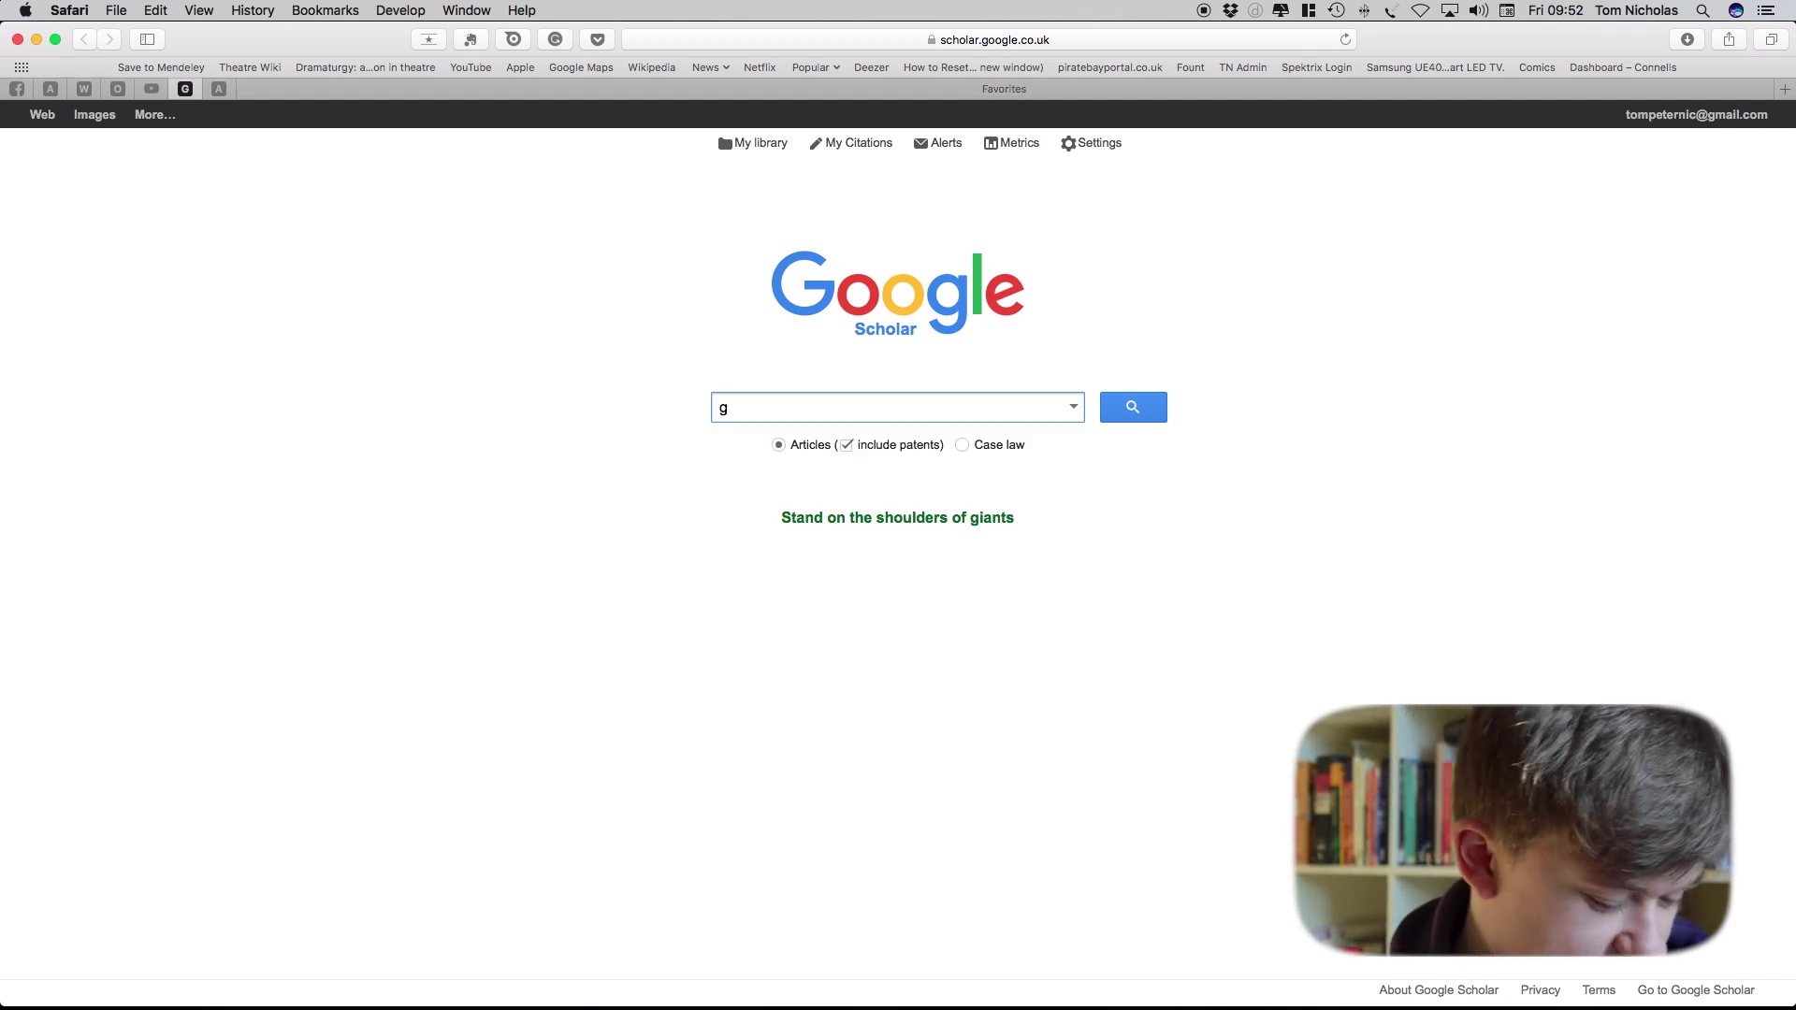
{"action": "type", "text": "lobal cities"}
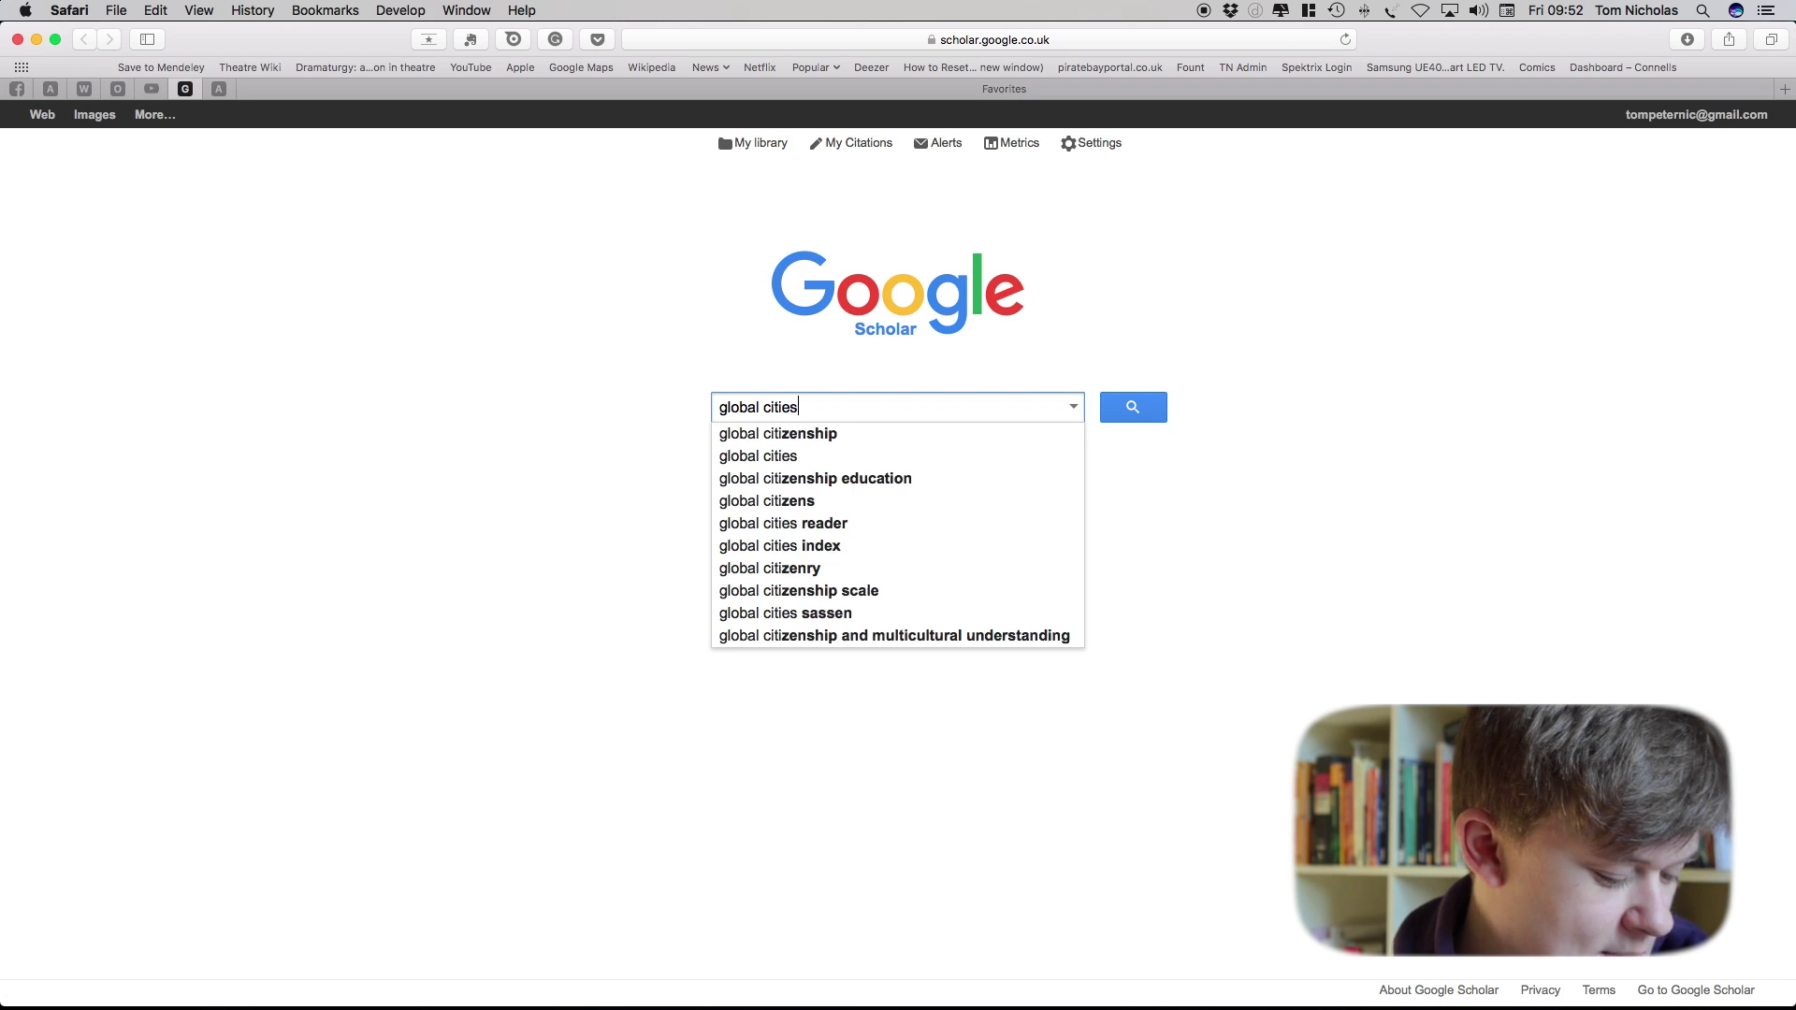
{"action": "key", "text": "Return"}
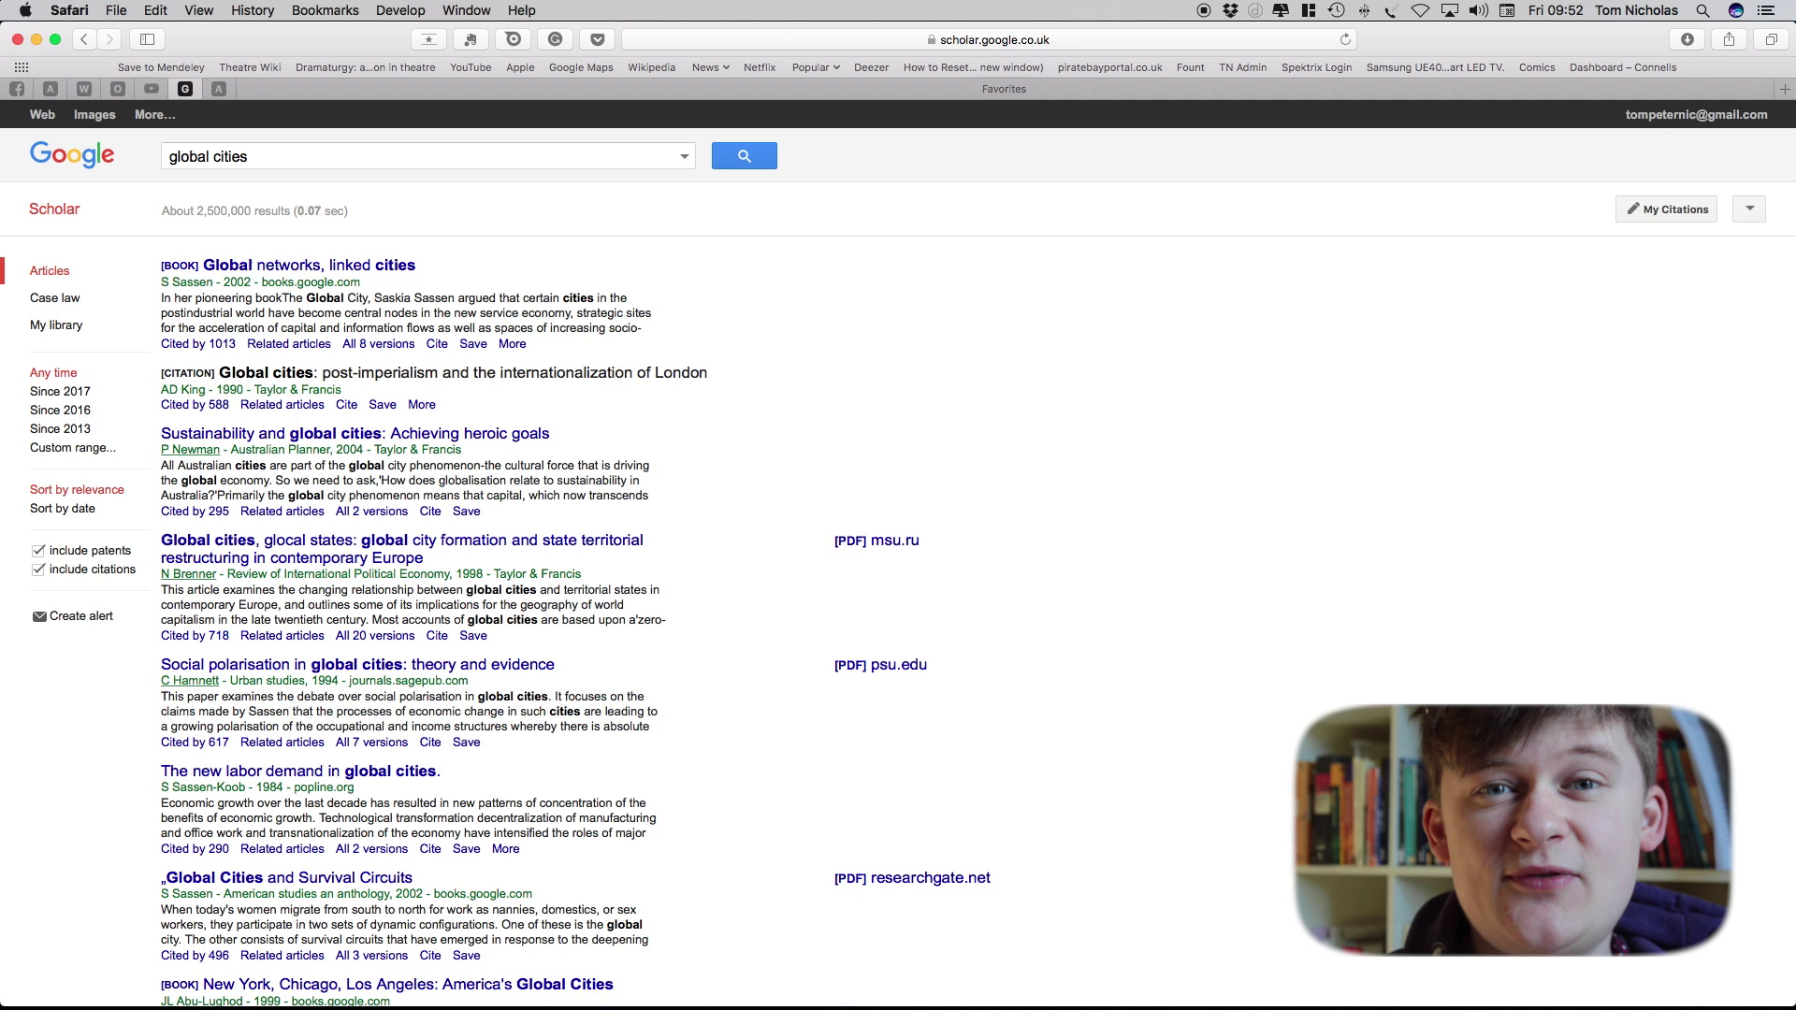
Extend the query with 'cosmopolitan cities metropolitan cities' and rerun it for about 52,000 results
{"action": "left_click", "coordinate": [531, 159]}
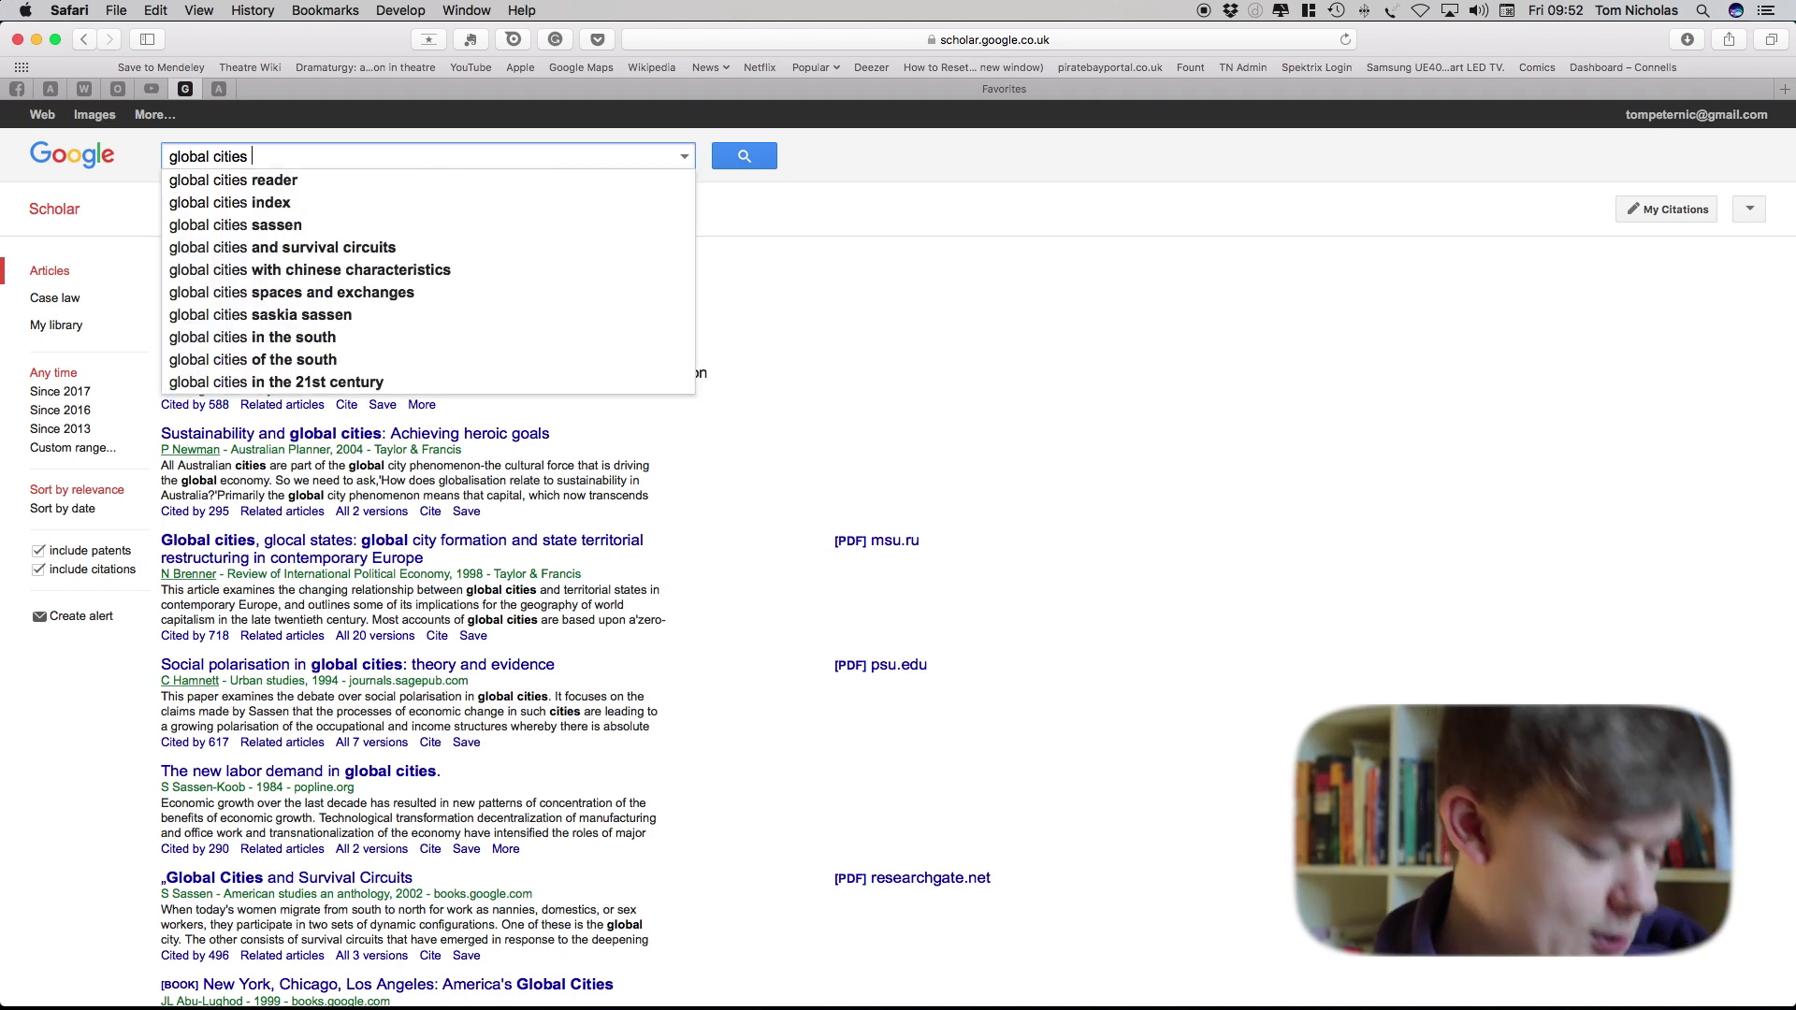
{"action": "type", "text": "cosmopolitan"}
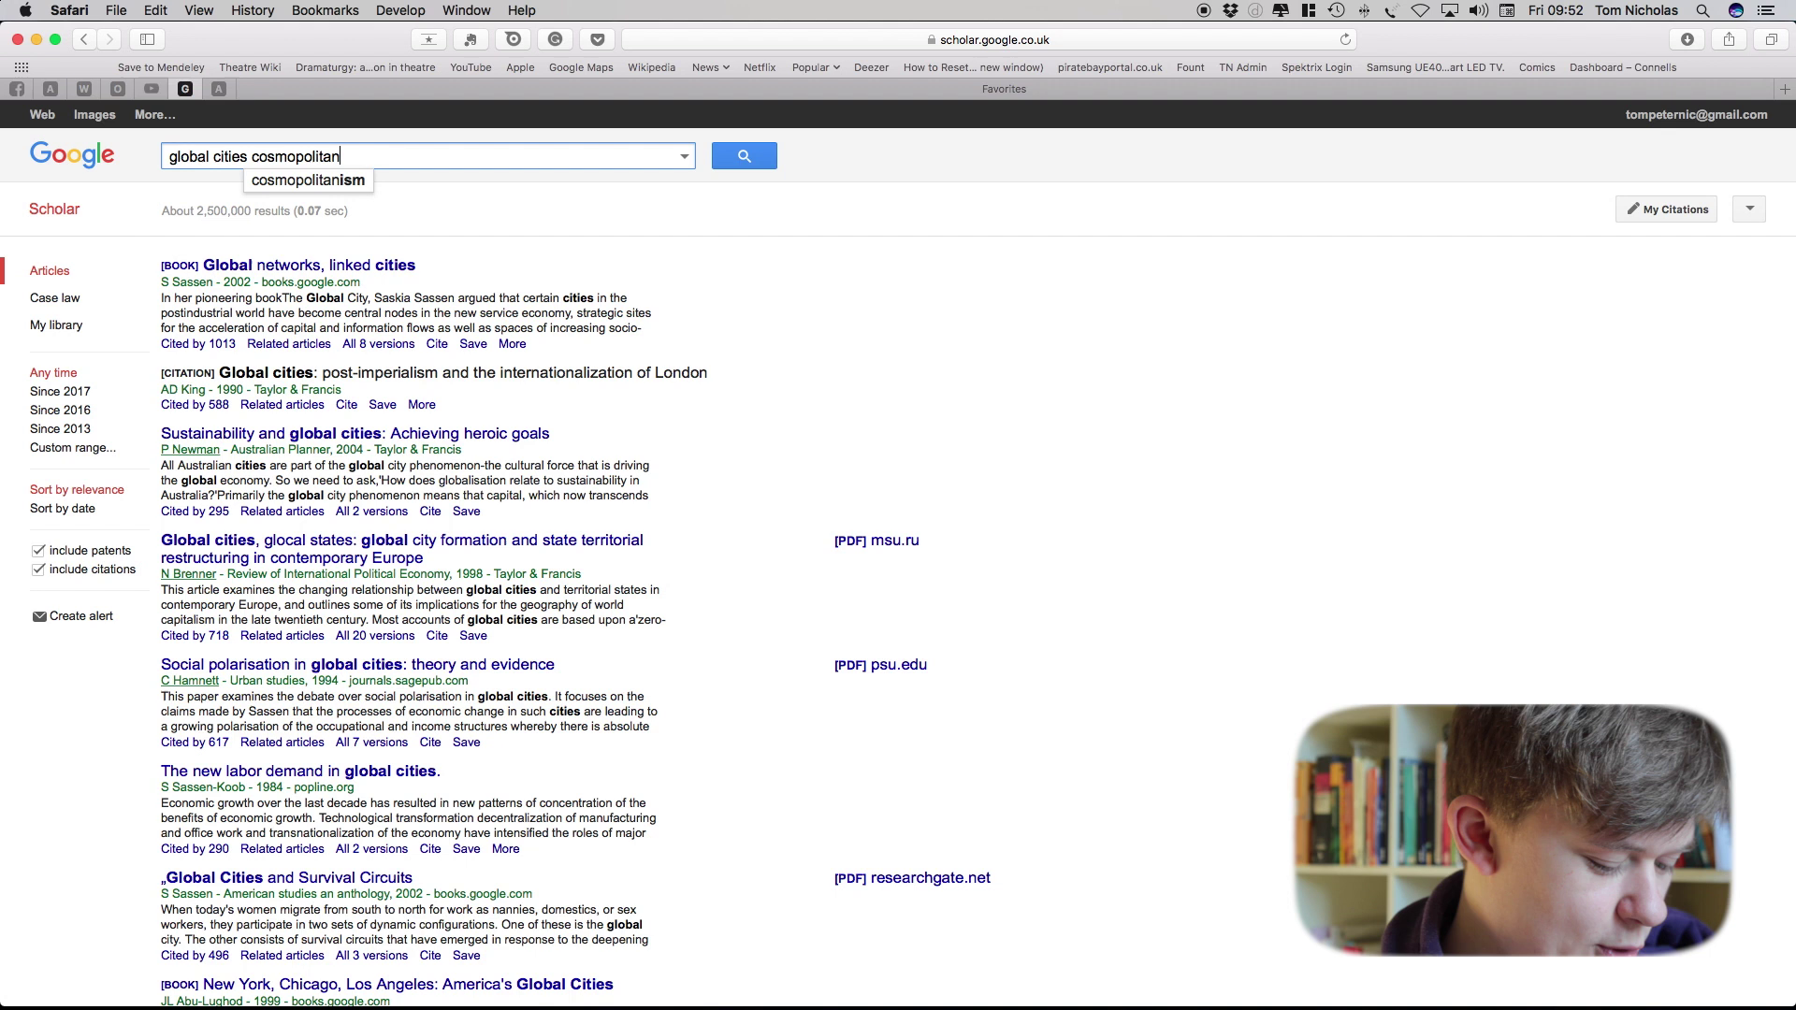
{"action": "type", "text": " cities"}
{"action": "type", "text": " me"}
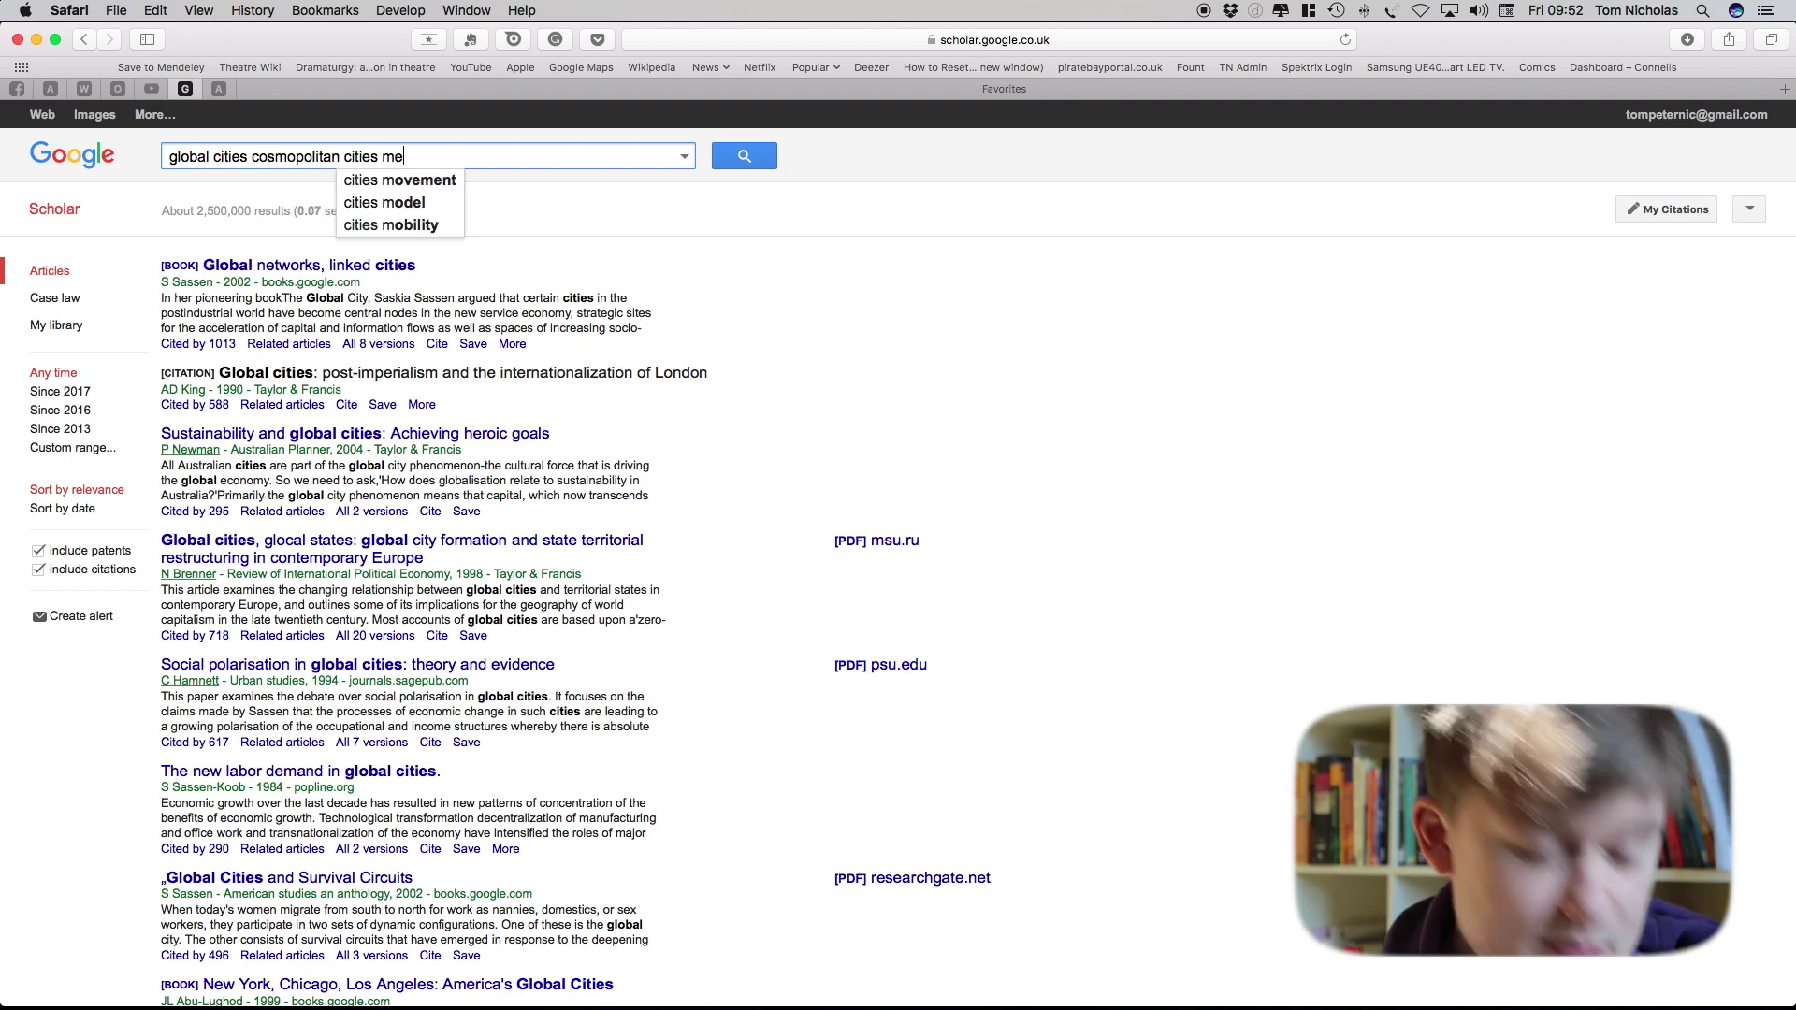
{"action": "type", "text": "tropolitan cities"}
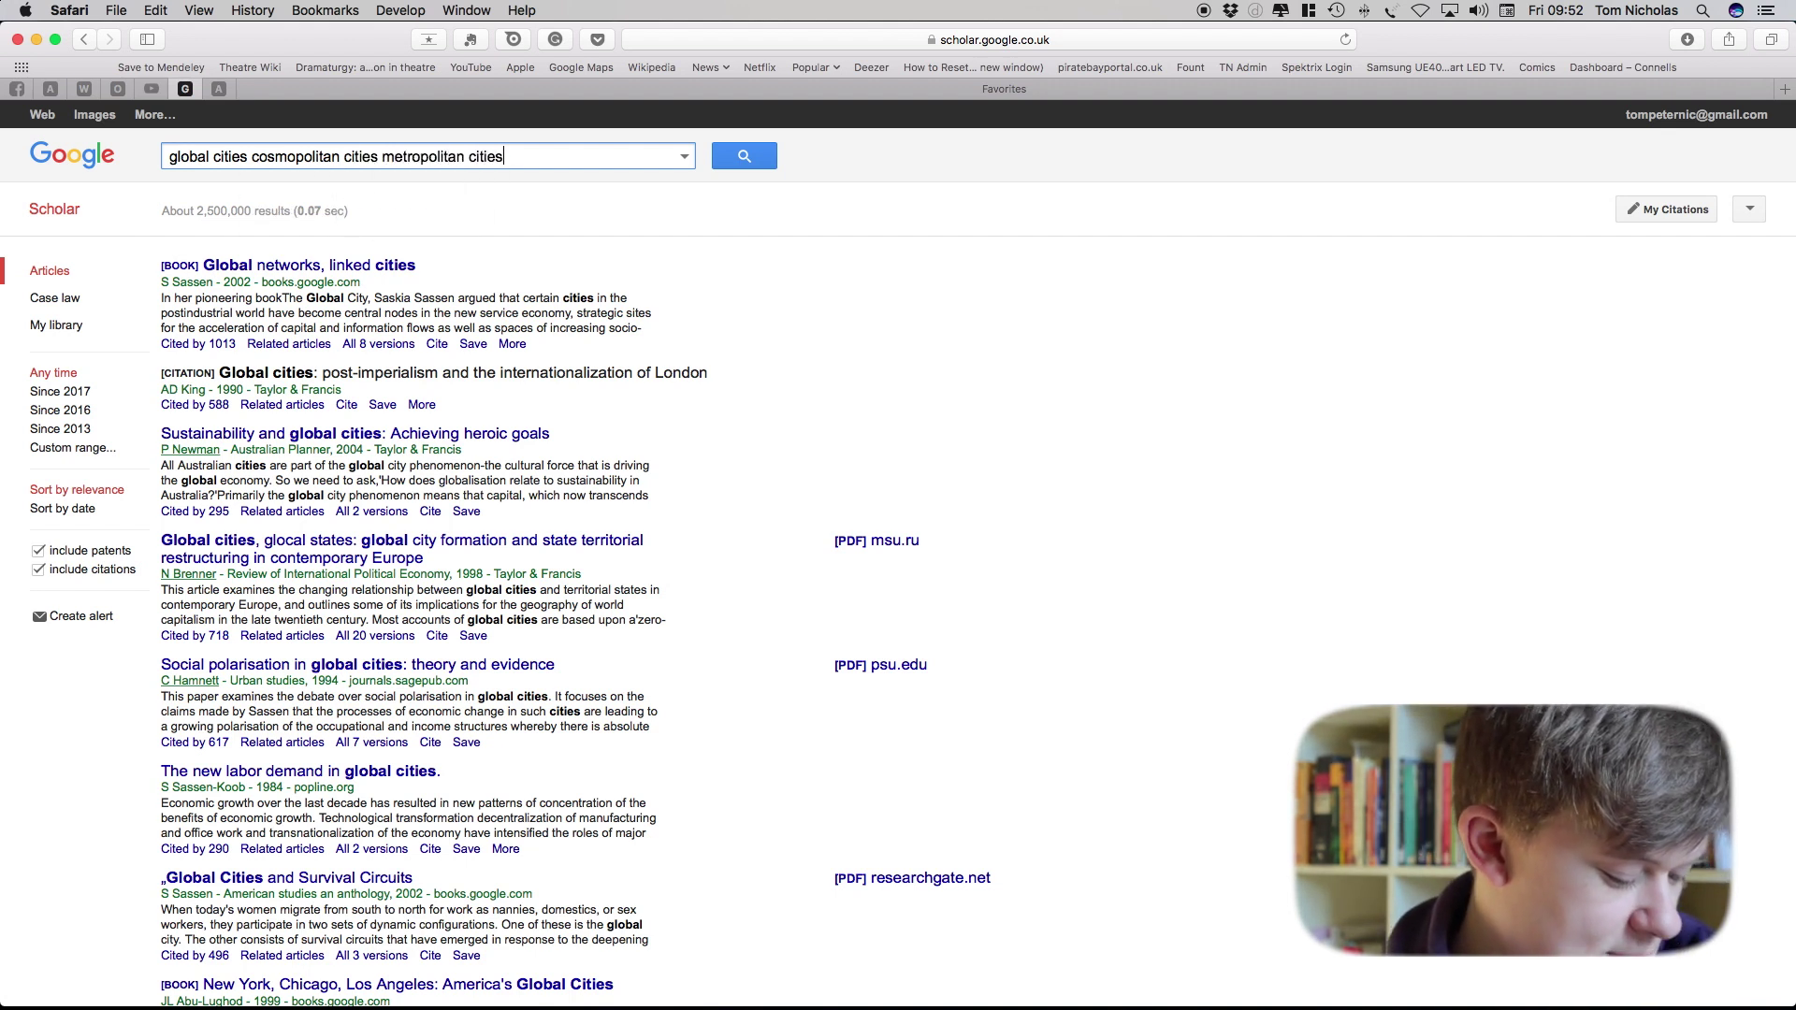
{"action": "key", "text": "Return"}
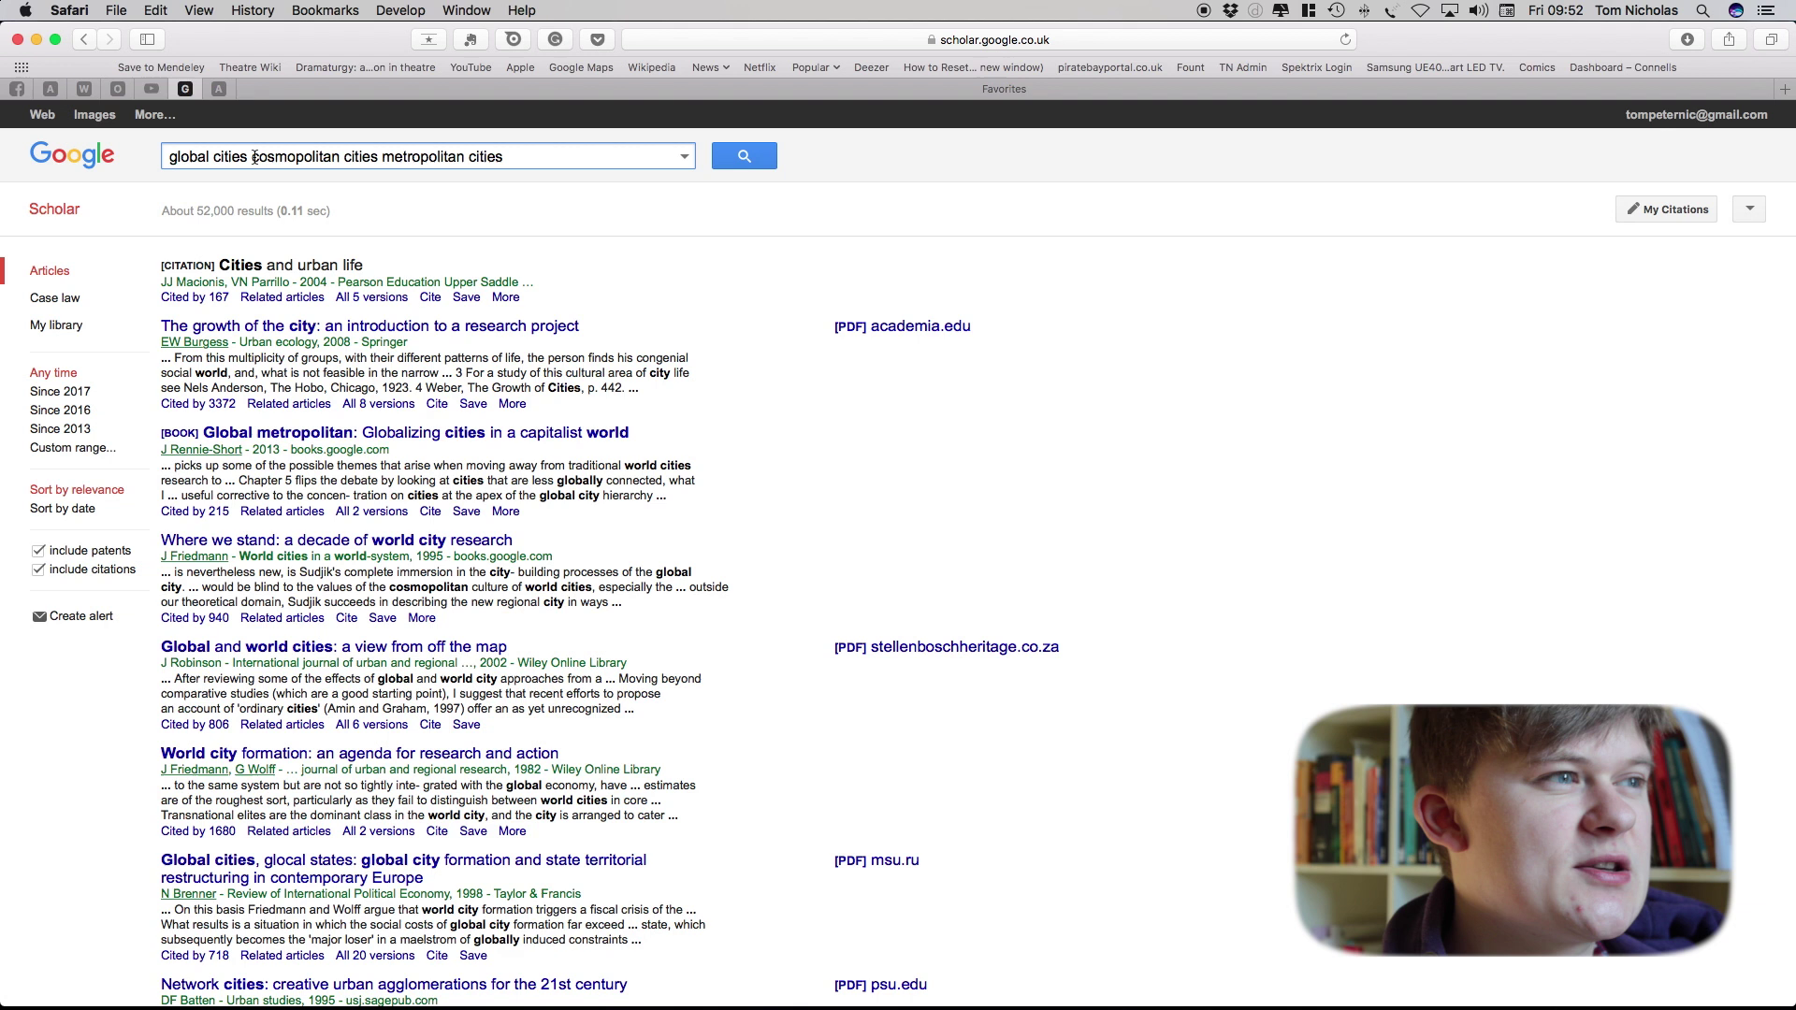
Join the city terms with OR operators and rerun the search
{"action": "left_click", "coordinate": [252, 157]}
{"action": "type", "text": "OR"}
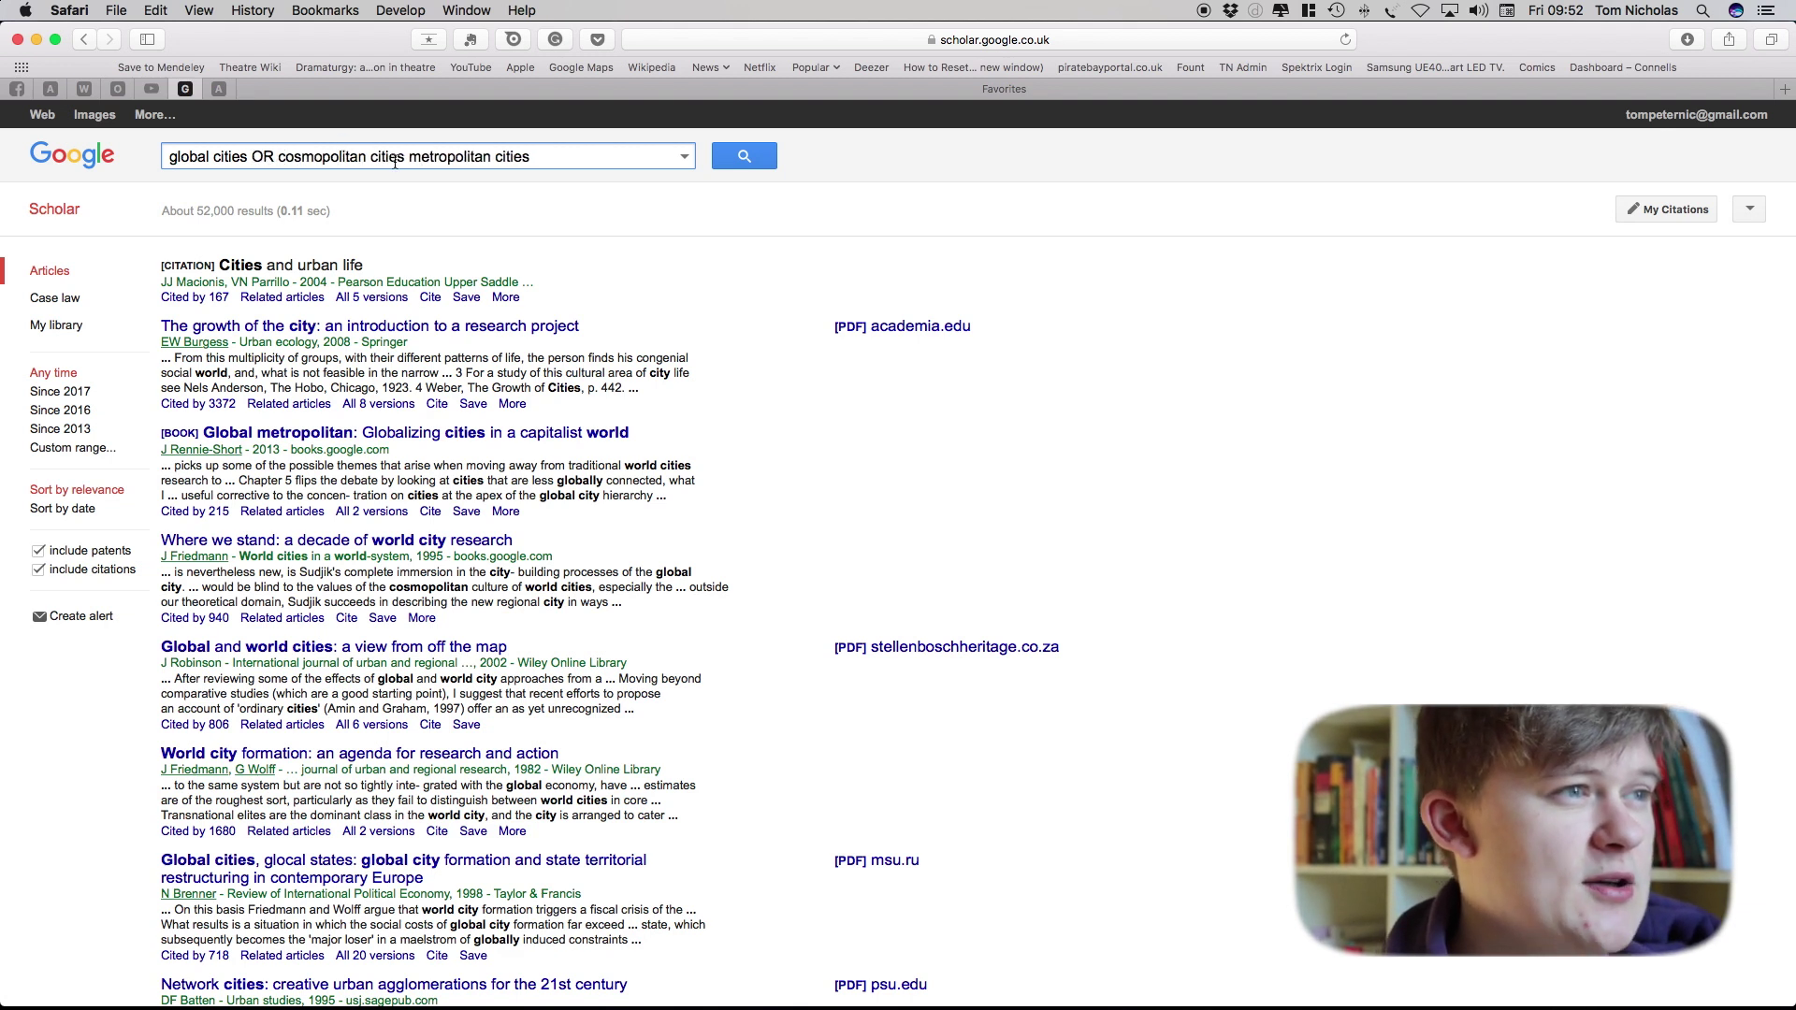
{"action": "left_click", "coordinate": [409, 157]}
{"action": "type", "text": "OR"}
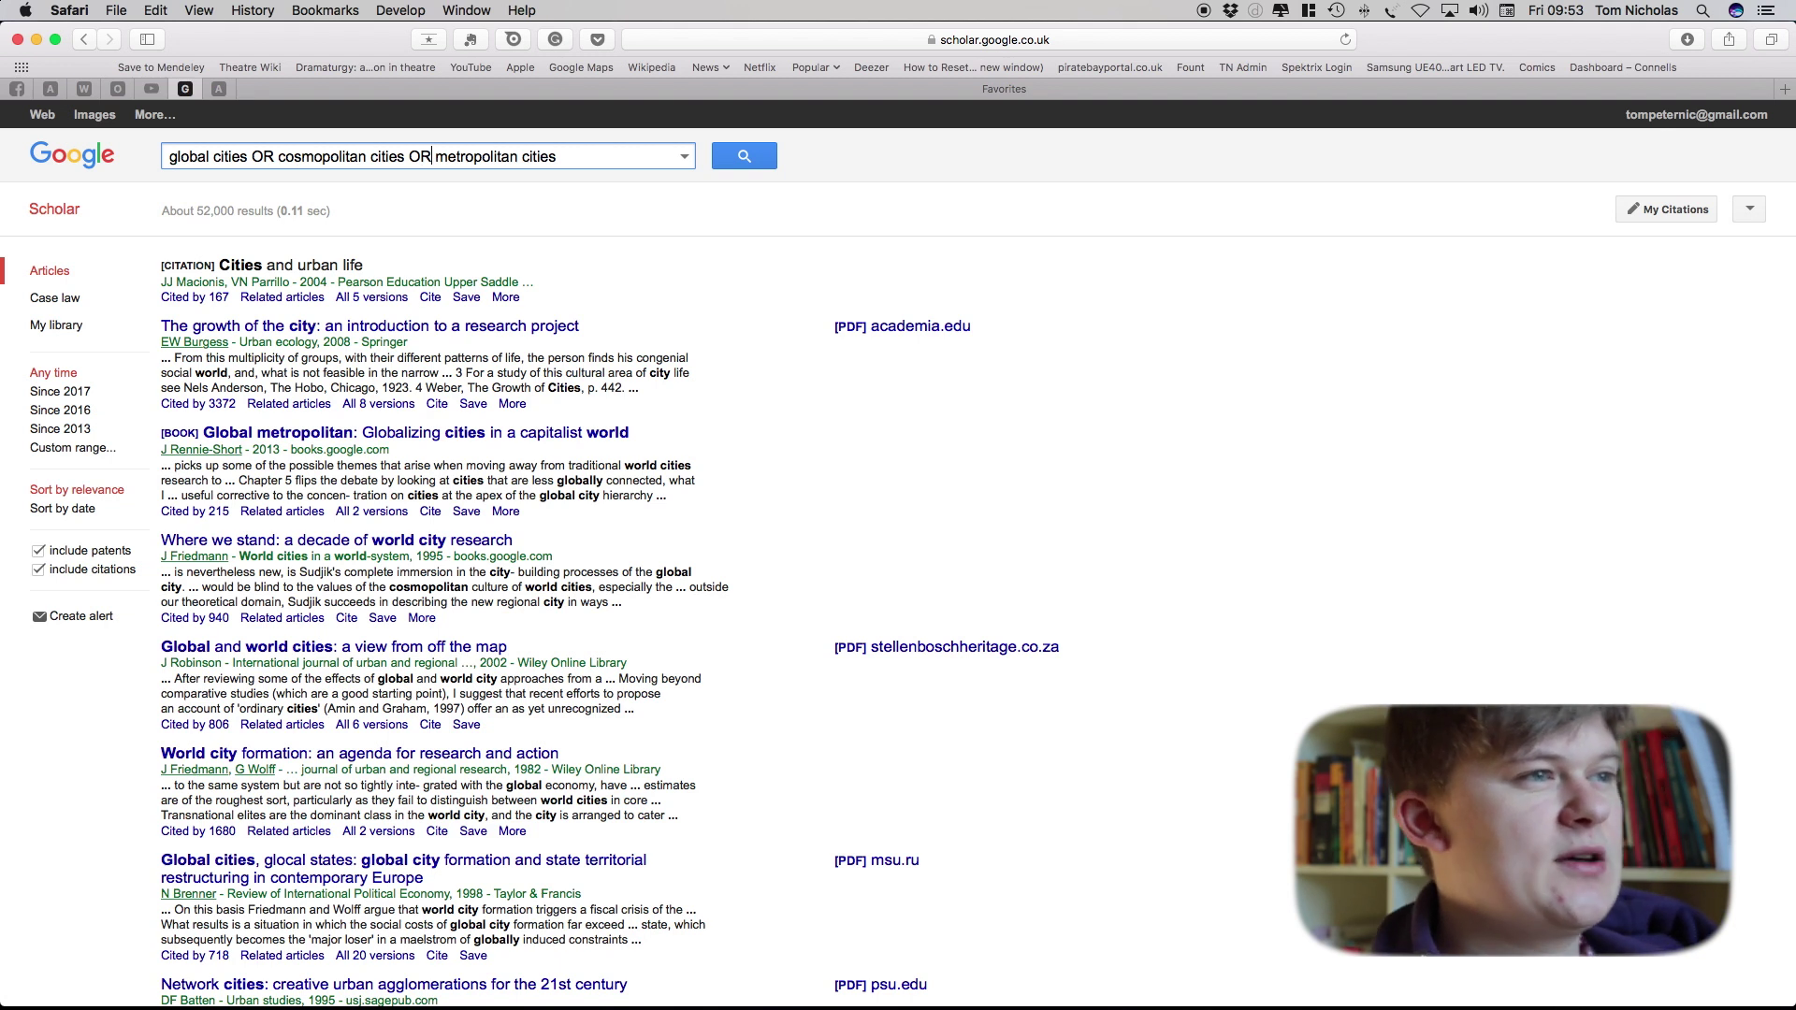
{"action": "key", "text": "Return"}
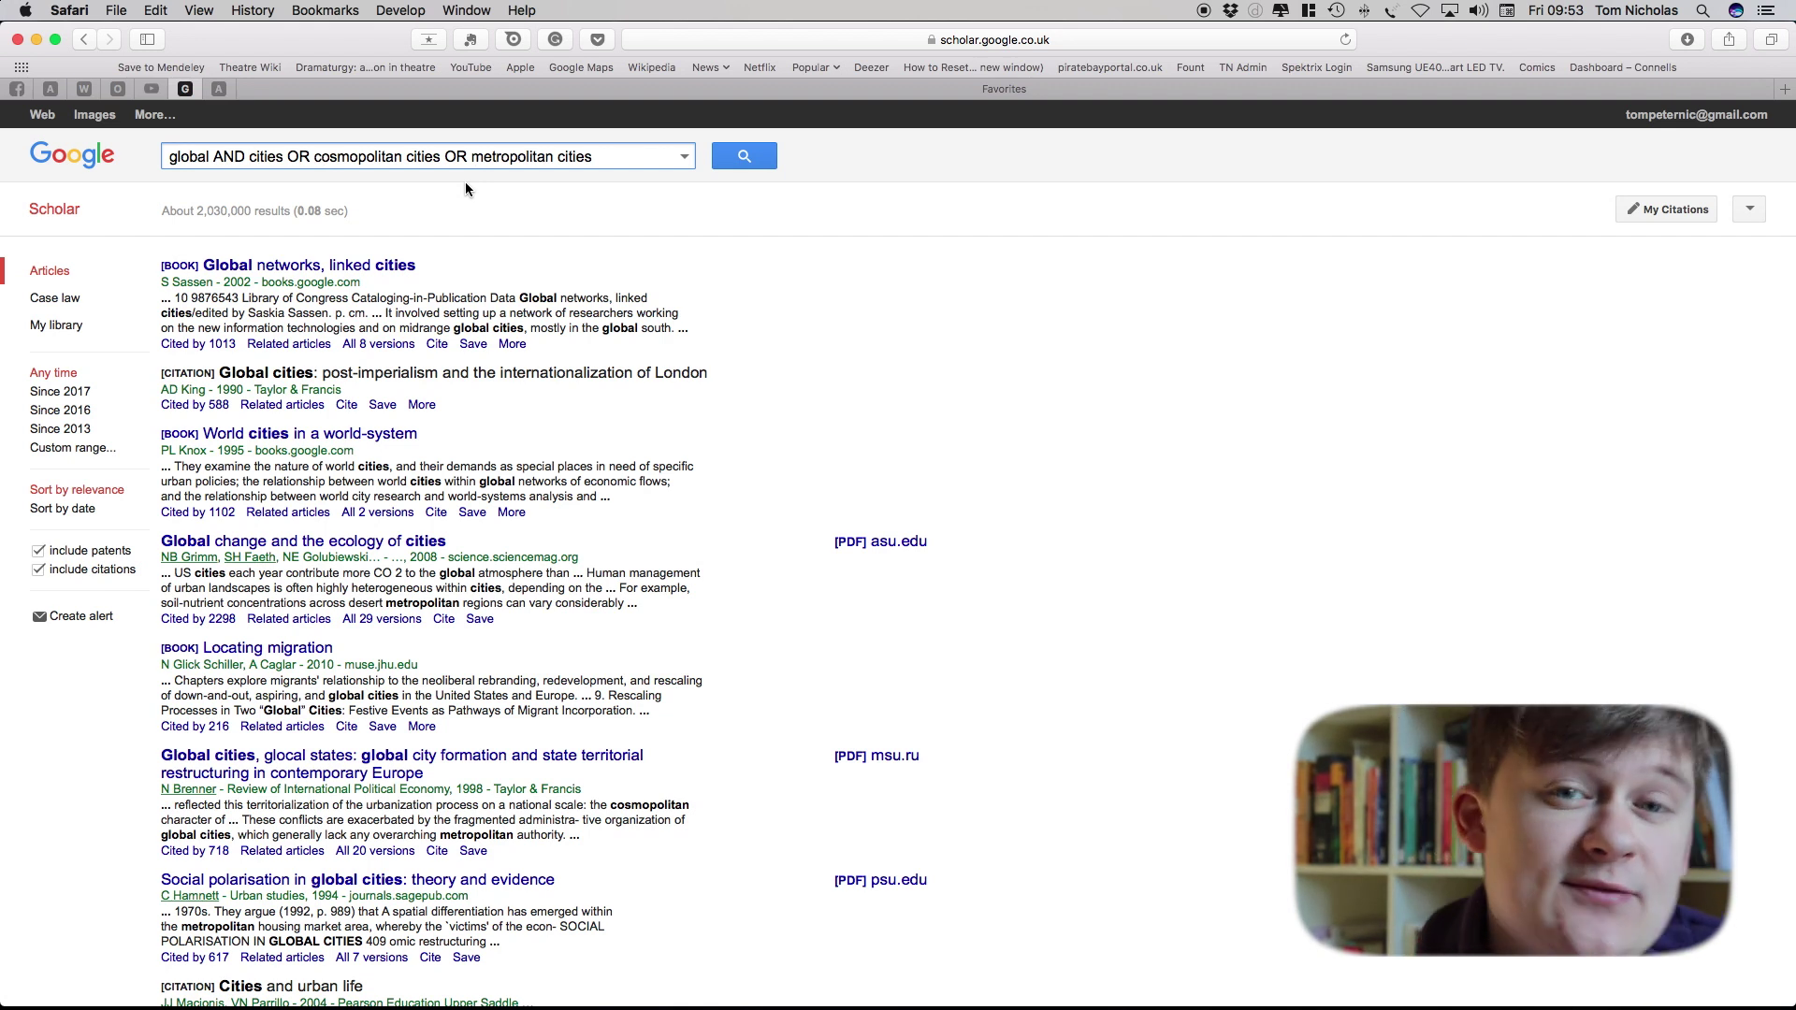
Delete redundant words from the boolean query
{"action": "left_click", "coordinate": [284, 156]}
{"action": "key", "text": "BackSpace"}
{"action": "key", "text": "BackSpace"}
{"action": "key", "text": "BackSpace"}
{"action": "key", "text": "BackSpace"}
{"action": "key", "text": "BackSpace"}
{"action": "key", "text": "BackSpace"}
{"action": "key", "text": "BackSpace"}
{"action": "key", "text": "BackSpace"}
{"action": "key", "text": "BackSpace"}
{"action": "key", "text": "BackSpace"}
{"action": "key", "text": "BackSpace"}
{"action": "left_click", "coordinate": [365, 157]}
{"action": "key", "text": "BackSpace"}
{"action": "key", "text": "BackSpace"}
{"action": "key", "text": "BackSpace"}
{"action": "key", "text": "BackSpace"}
{"action": "key", "text": "BackSpace"}
{"action": "key", "text": "BackSpace"}
{"action": "key", "text": "BackSpace"}
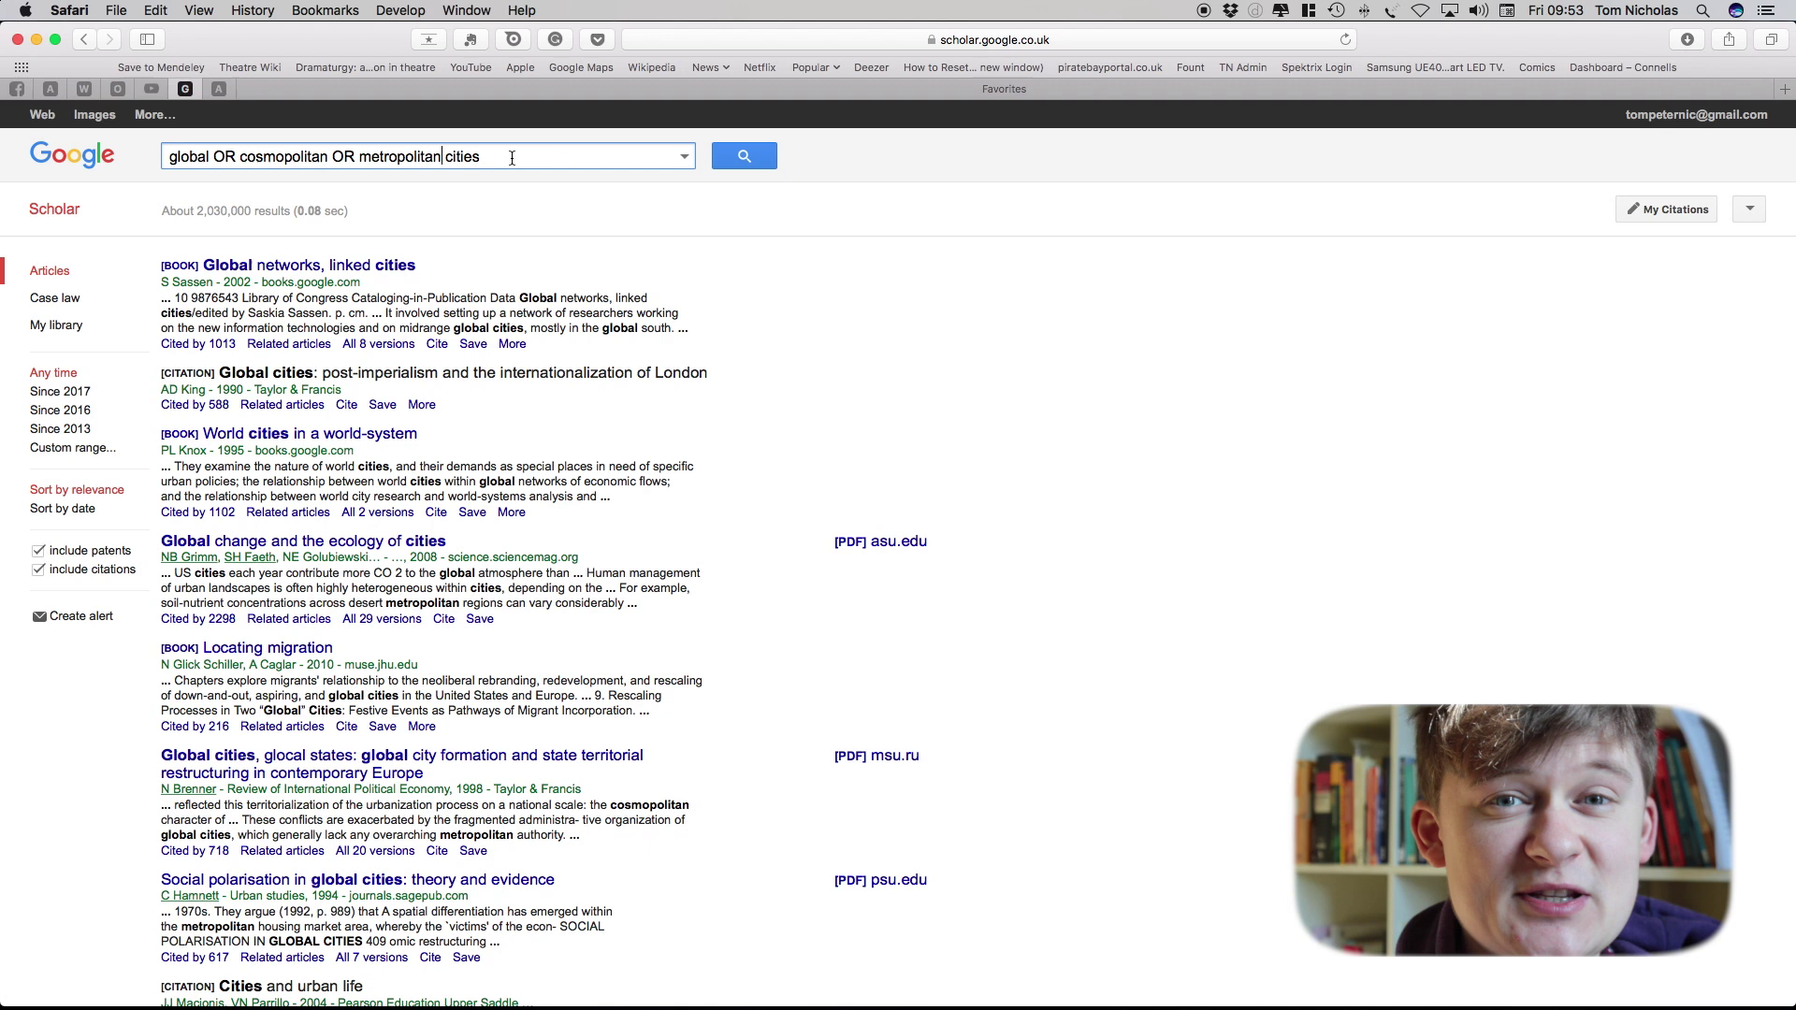
{"action": "left_click", "coordinate": [237, 156]}
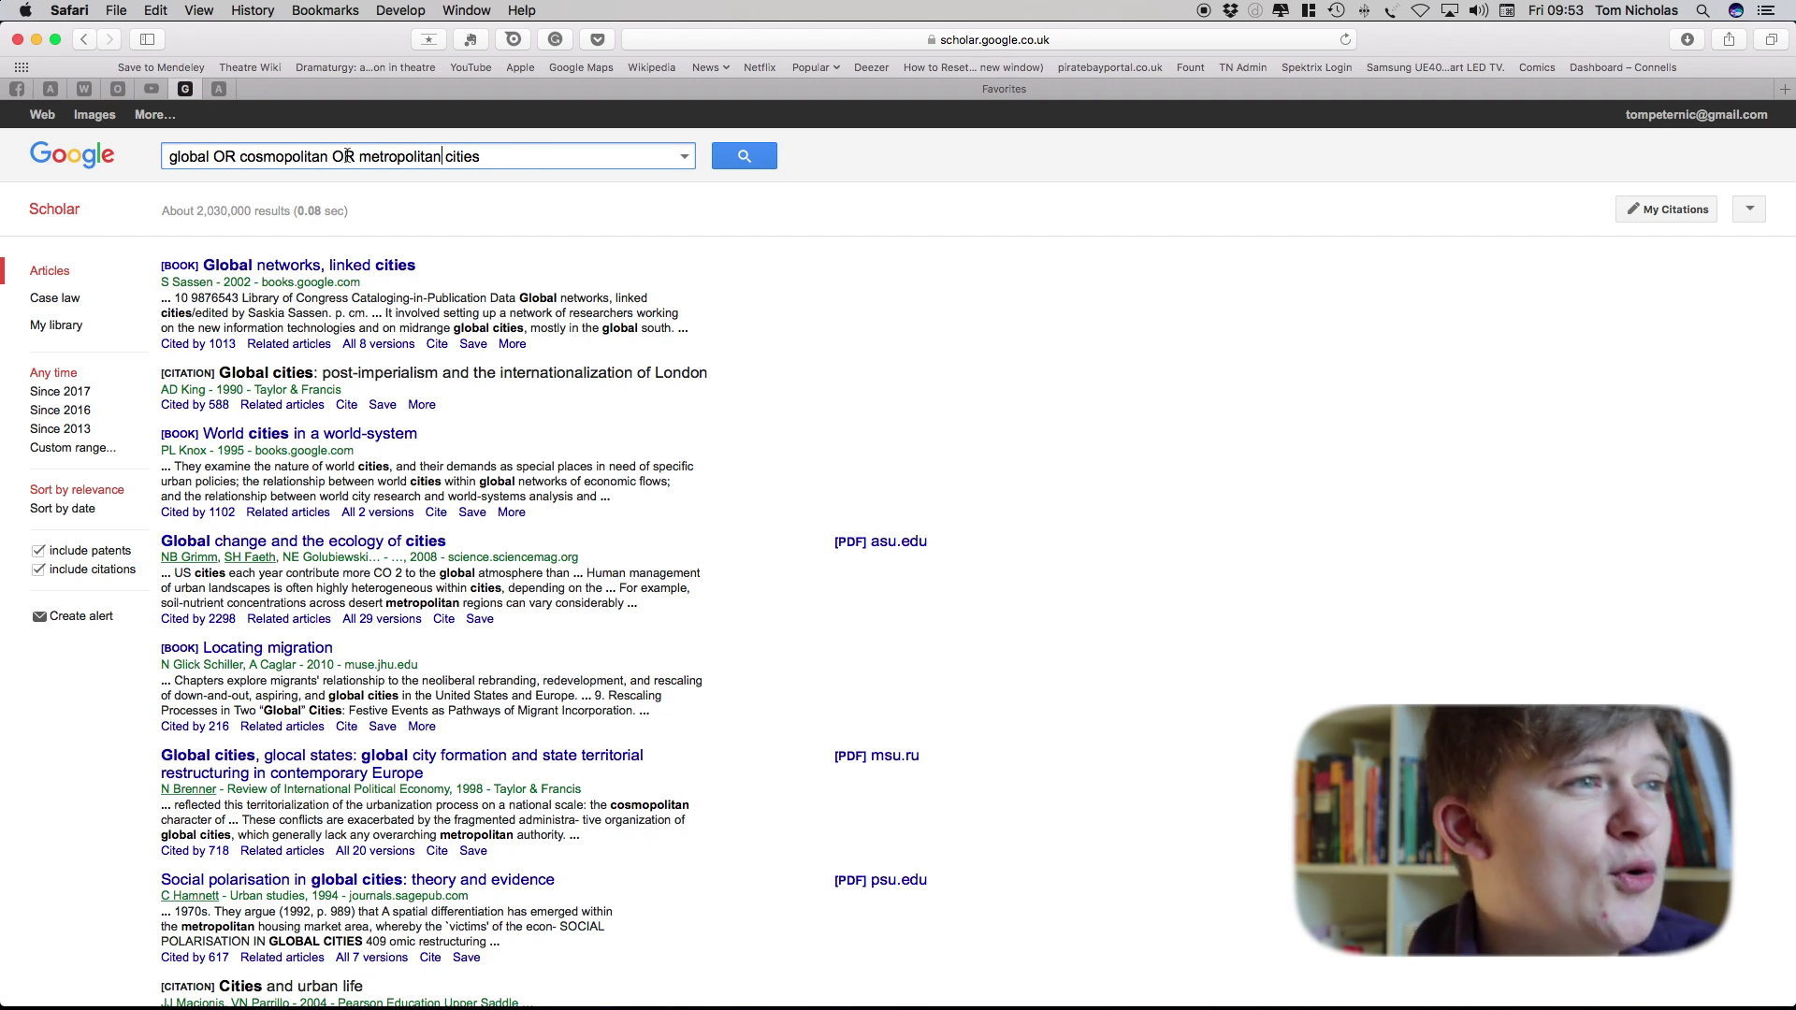
Add AND and 'OR city', rerun, then append 'AND regional OR nonmetropolitan OR noncosmopolitan'
{"action": "left_click", "coordinate": [443, 156]}
{"action": "type", "text": "AND"}
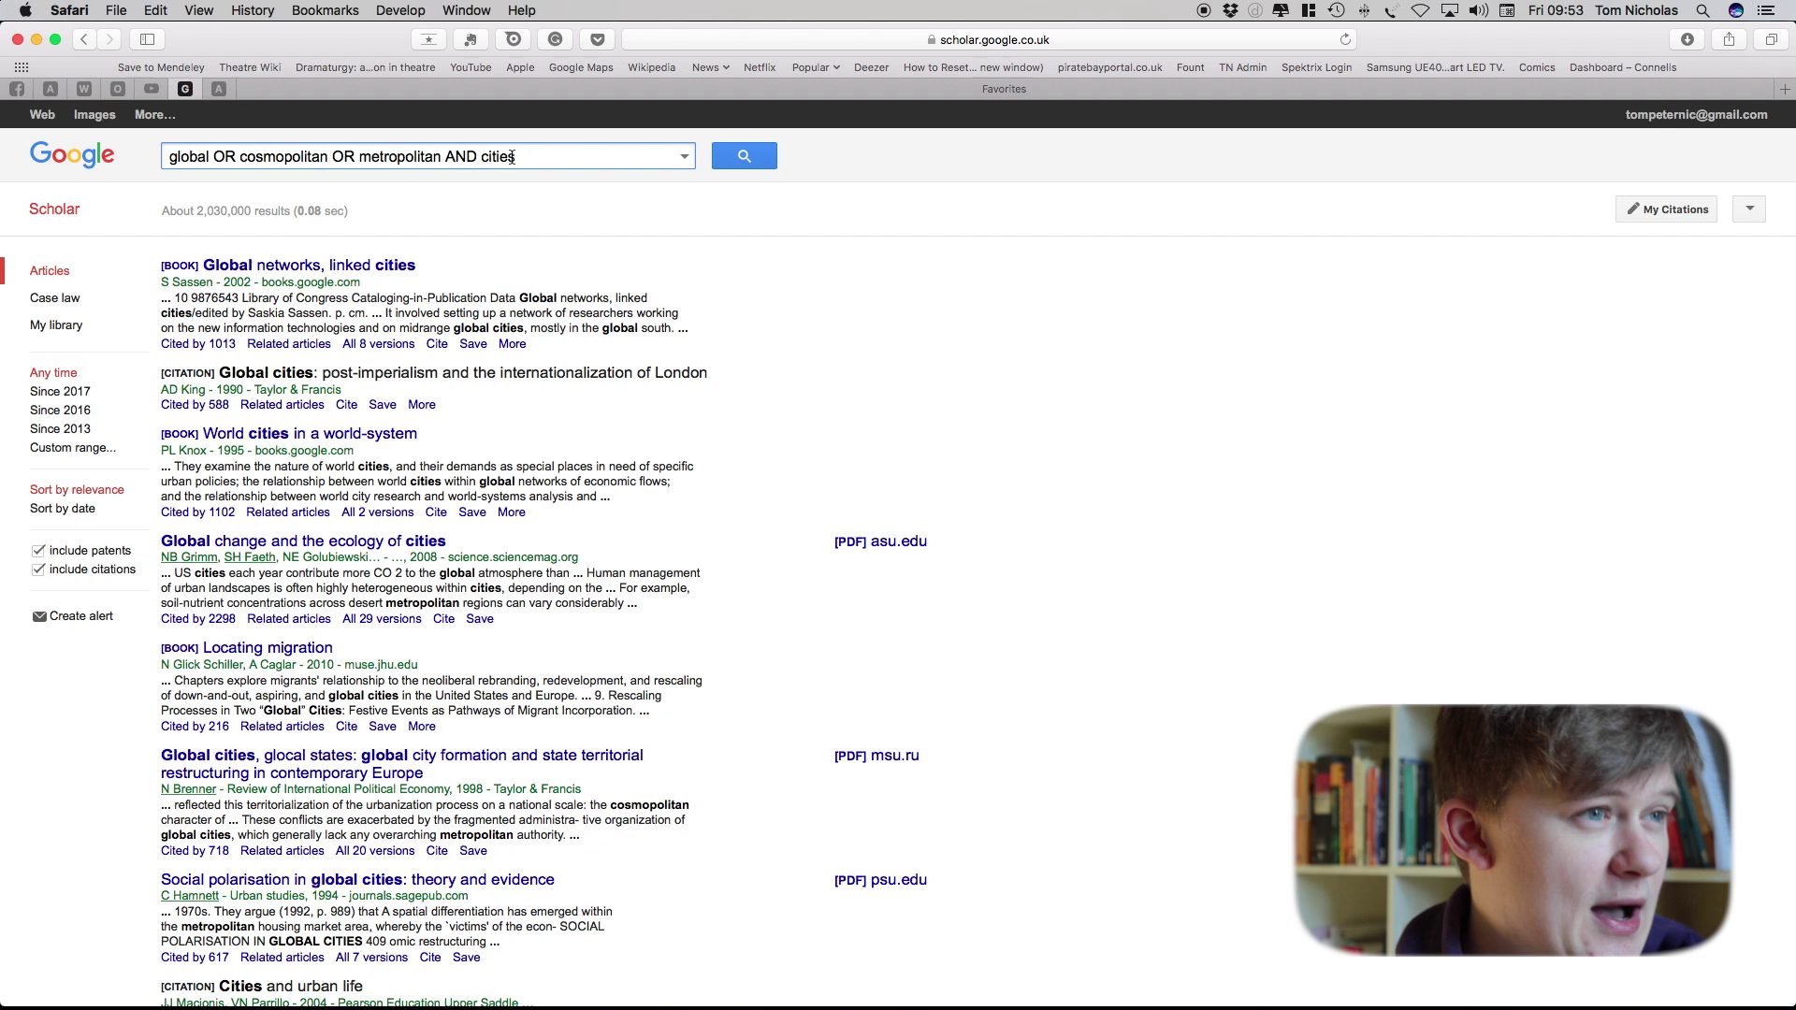
{"action": "left_click", "coordinate": [516, 156]}
{"action": "type", "text": "OR city"}
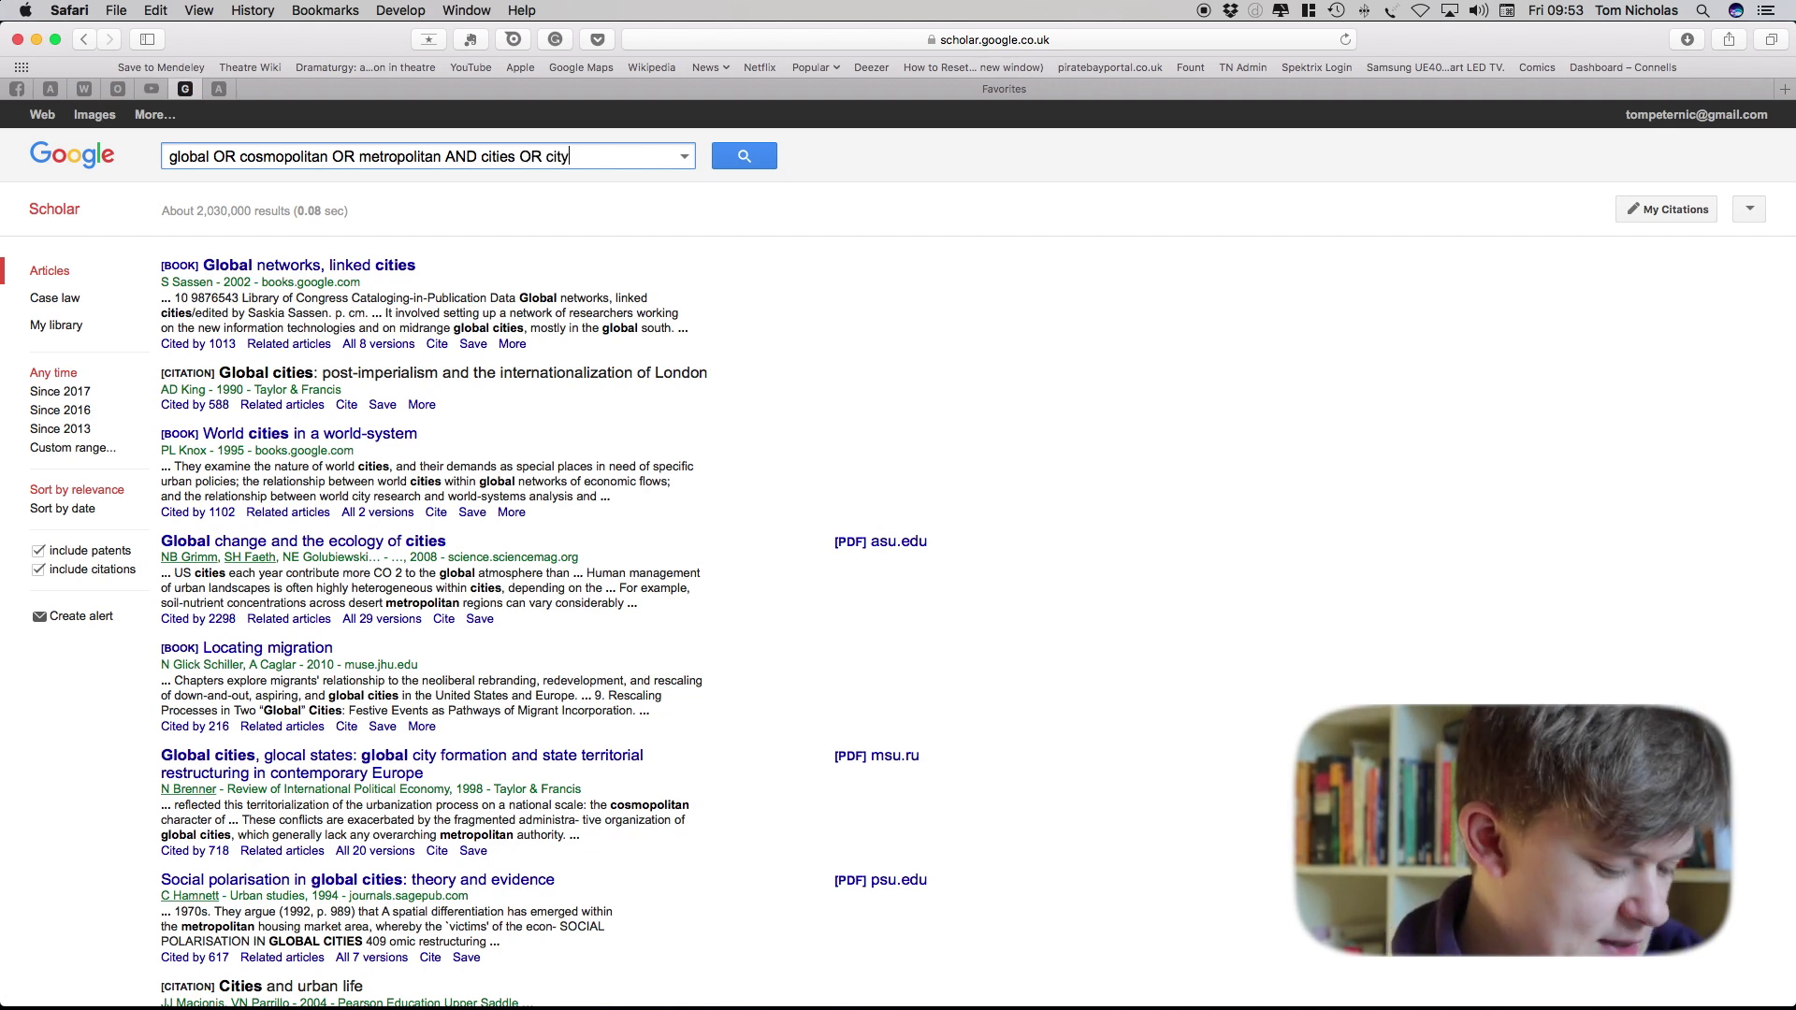
{"action": "key", "text": "Return"}
{"action": "type", "text": "AND "}
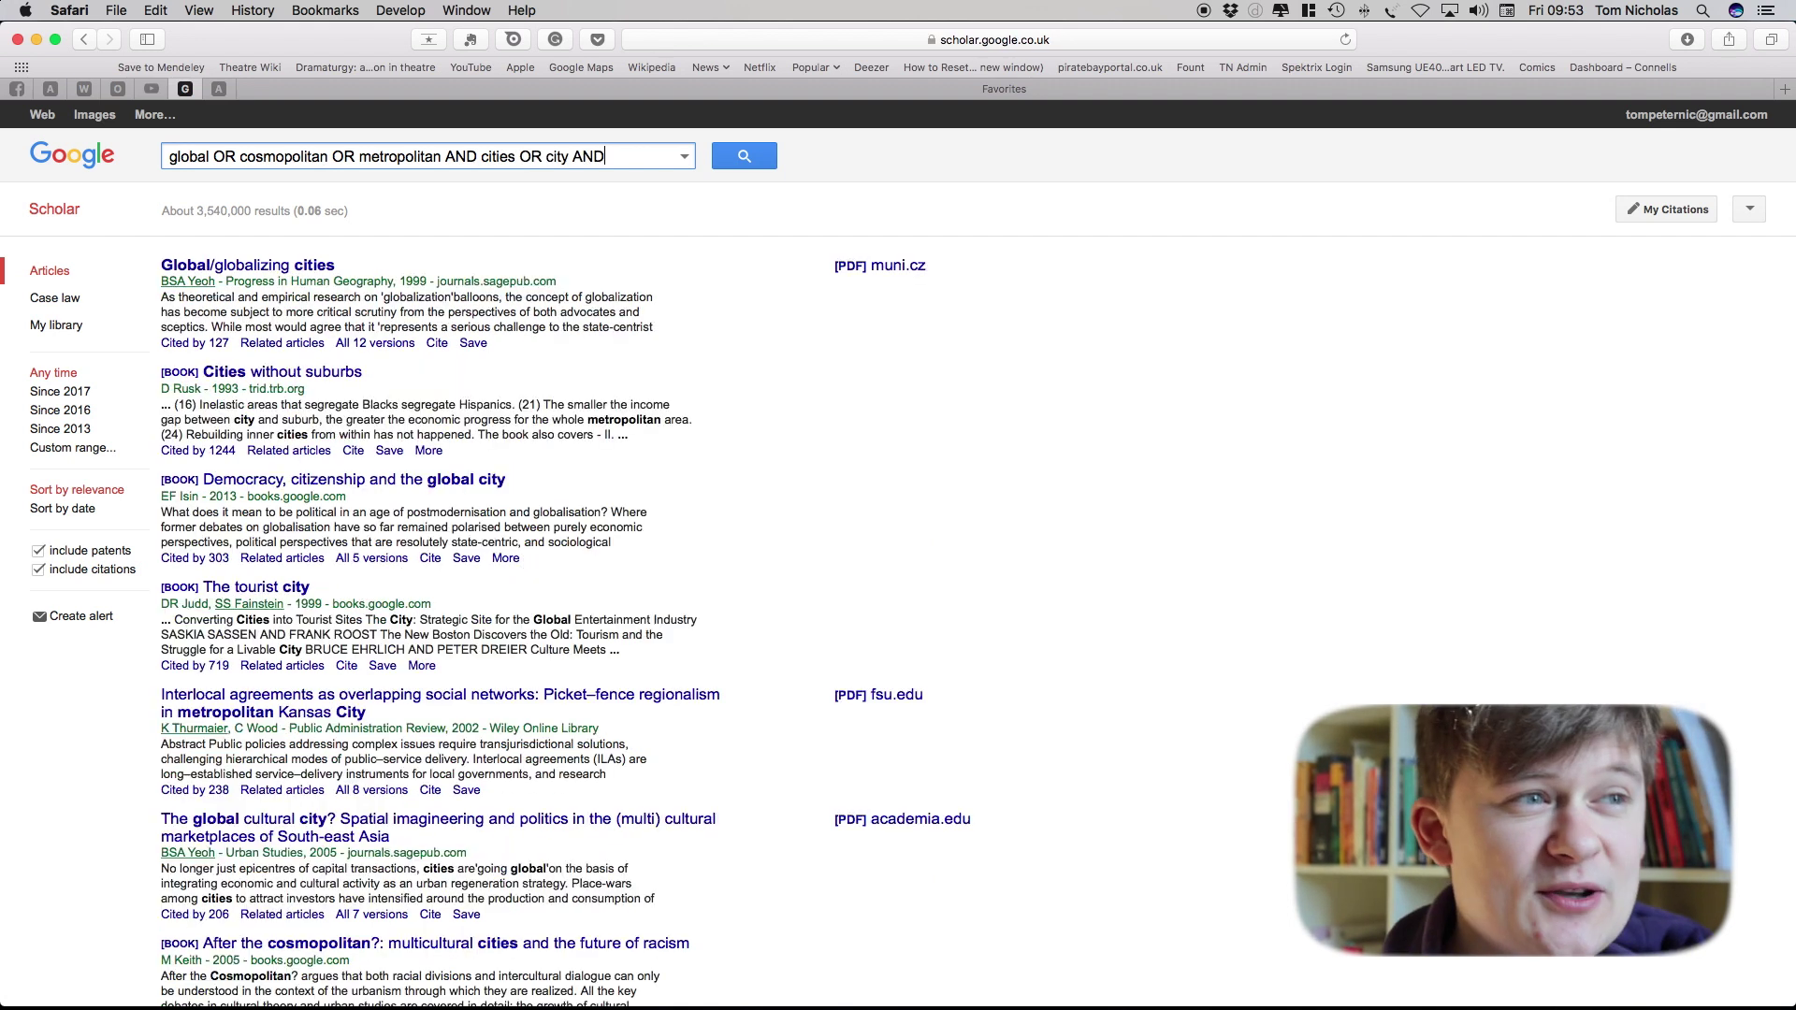
{"action": "type", "text": "regiona"}
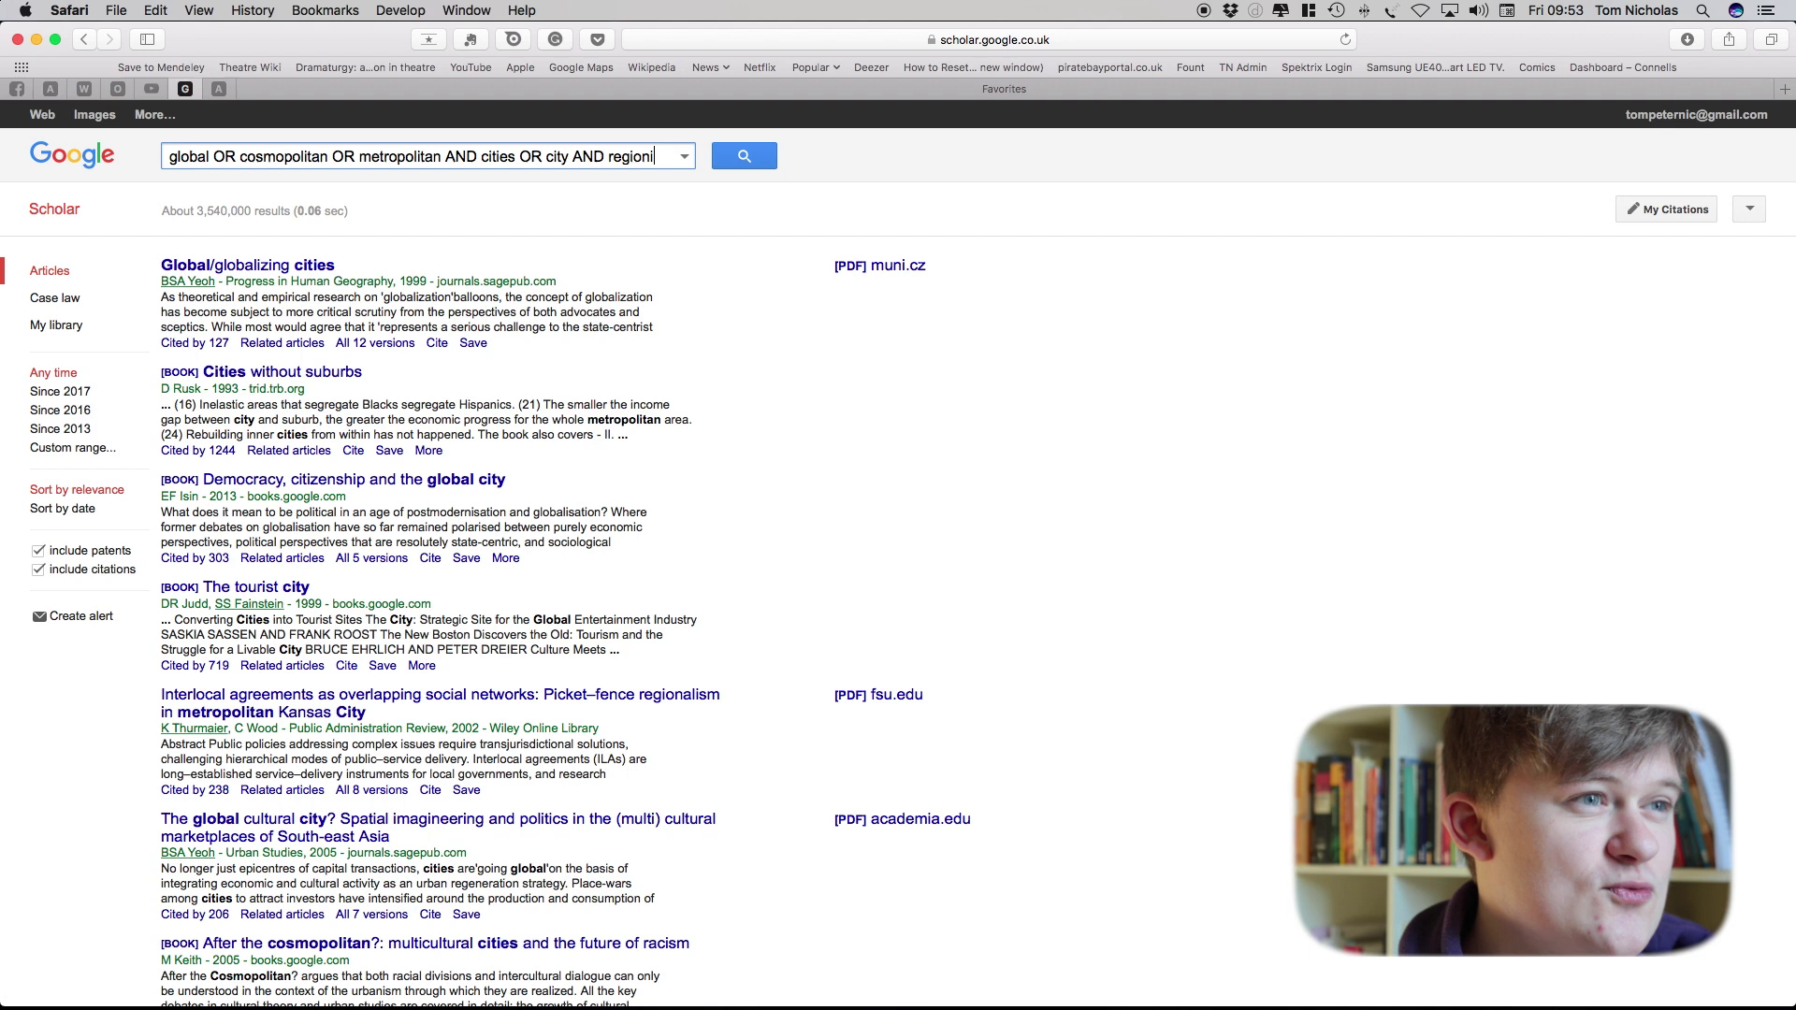
{"action": "type", "text": "l OR "}
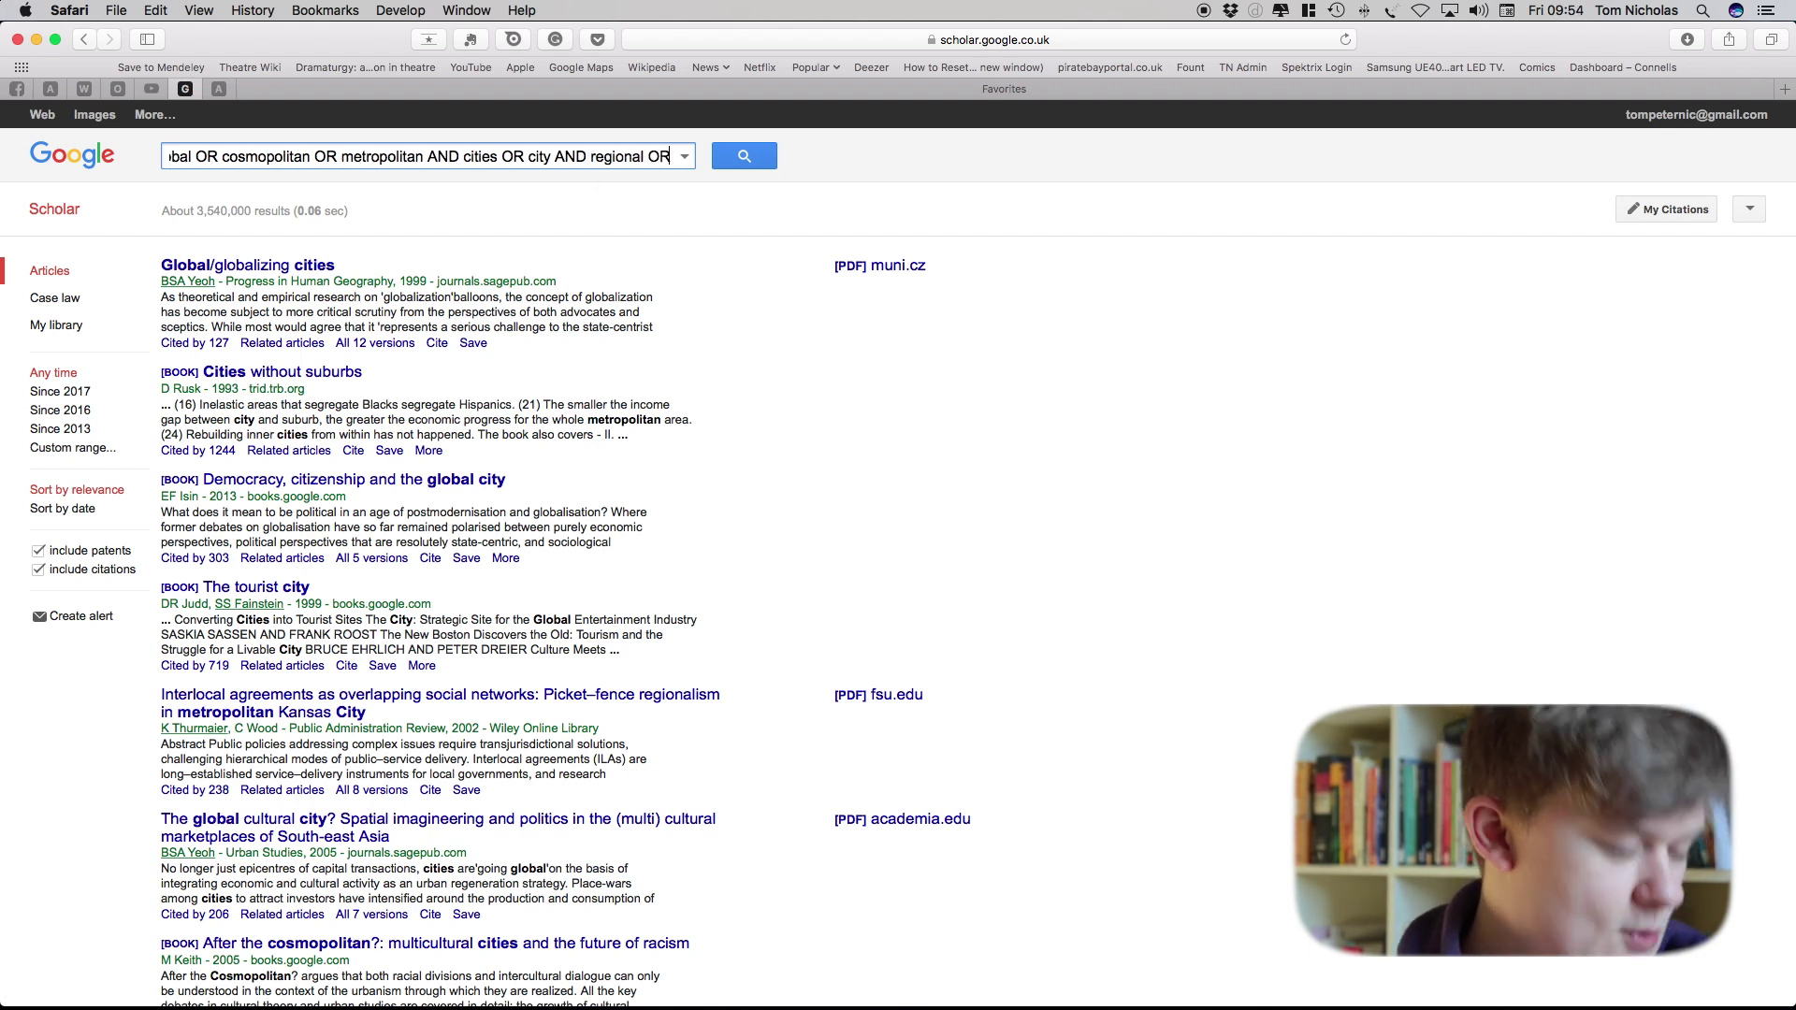
{"action": "type", "text": "nonmetro"}
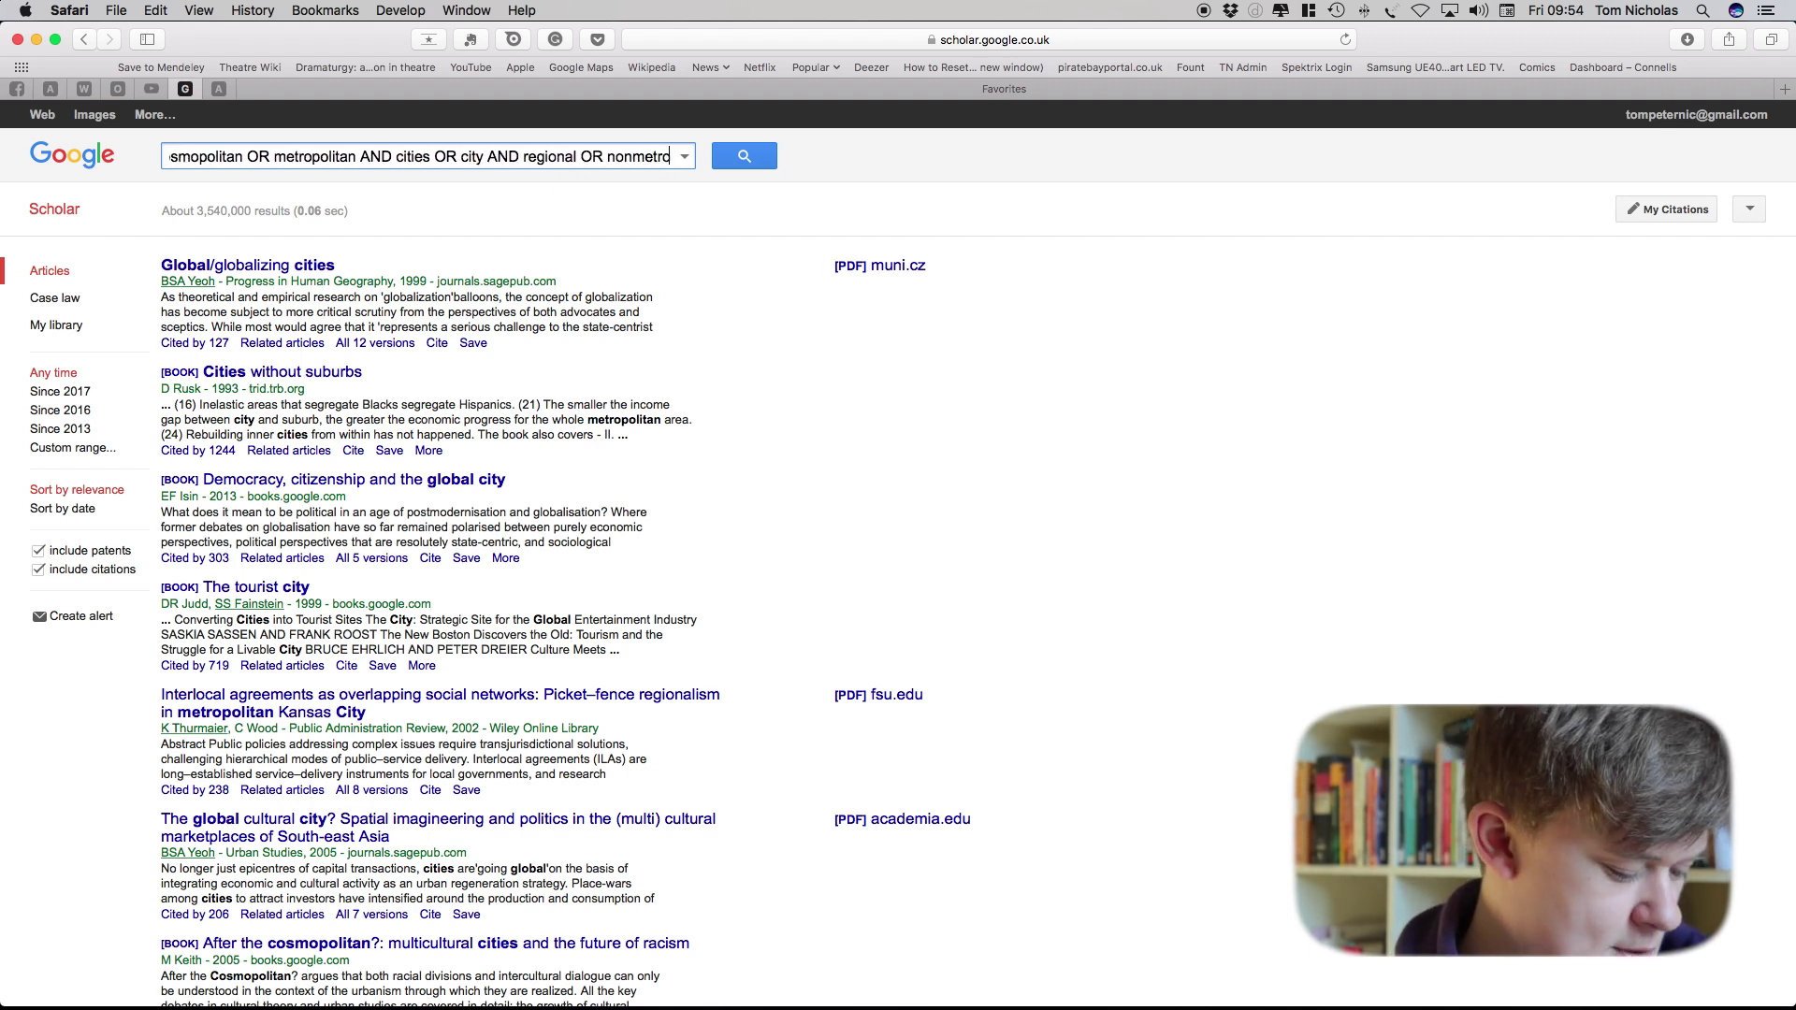
{"action": "type", "text": "politan OR"}
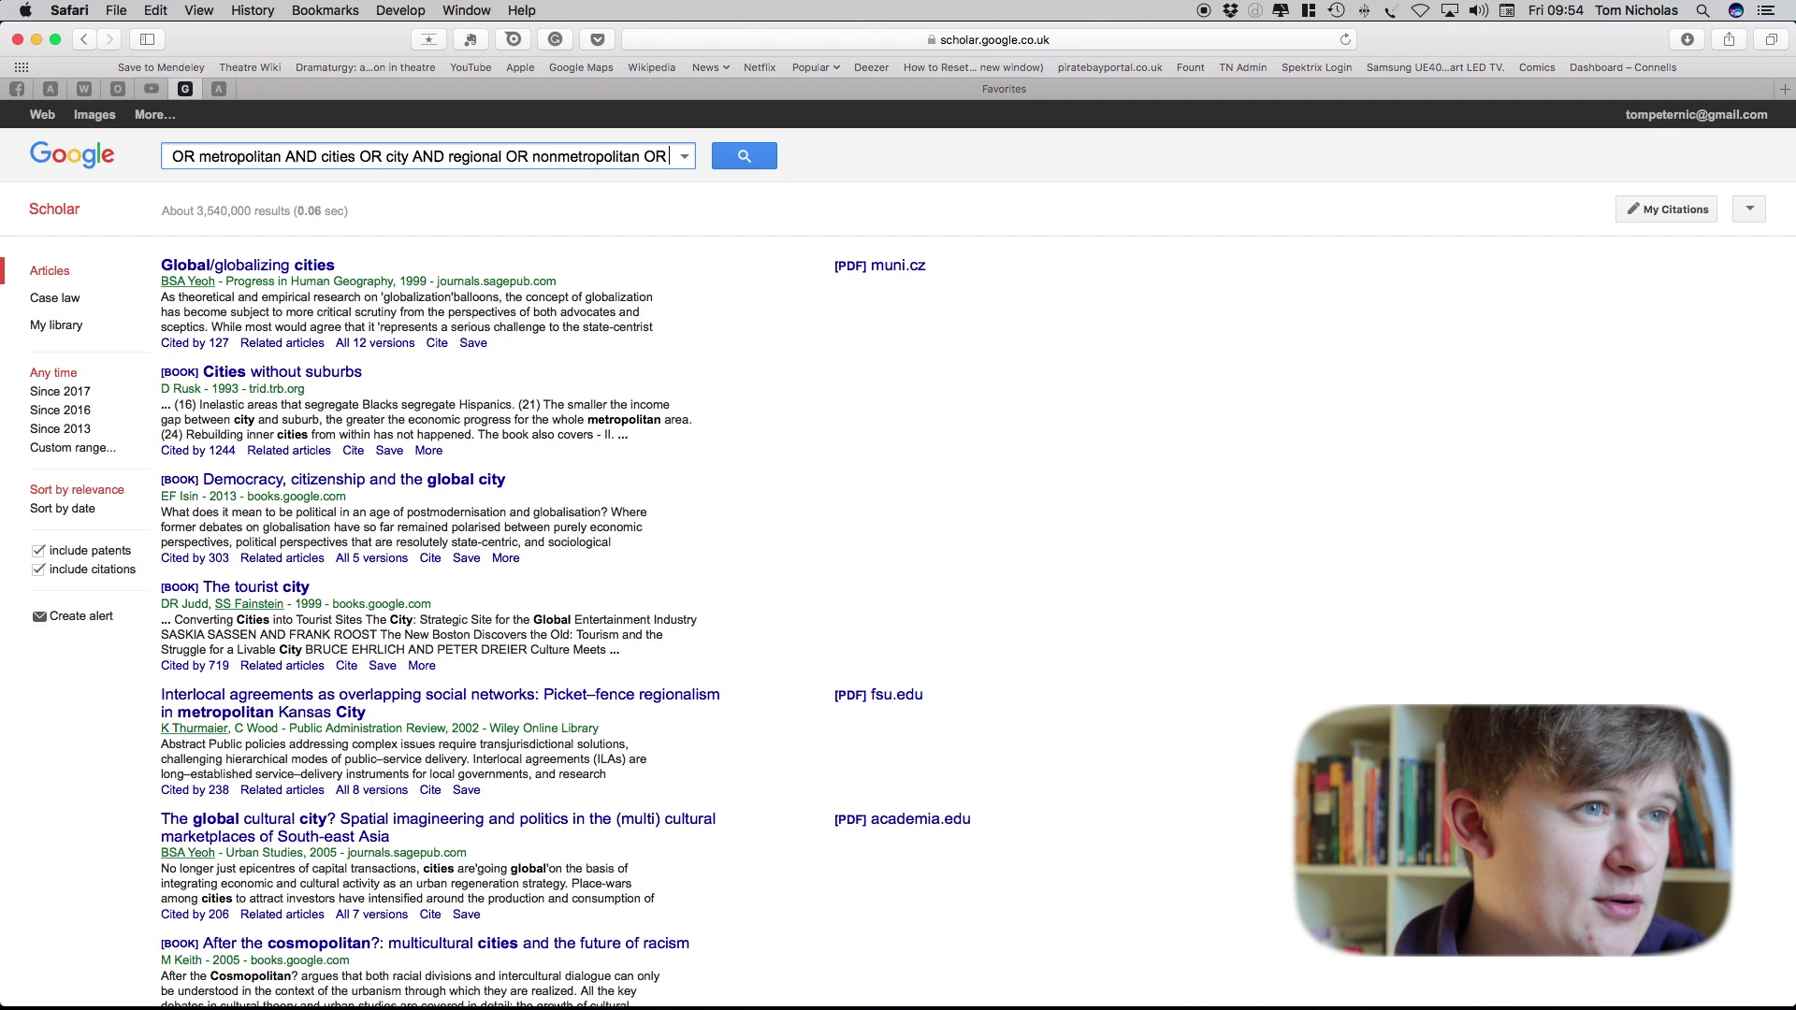
{"action": "type", "text": " noncosmopo"}
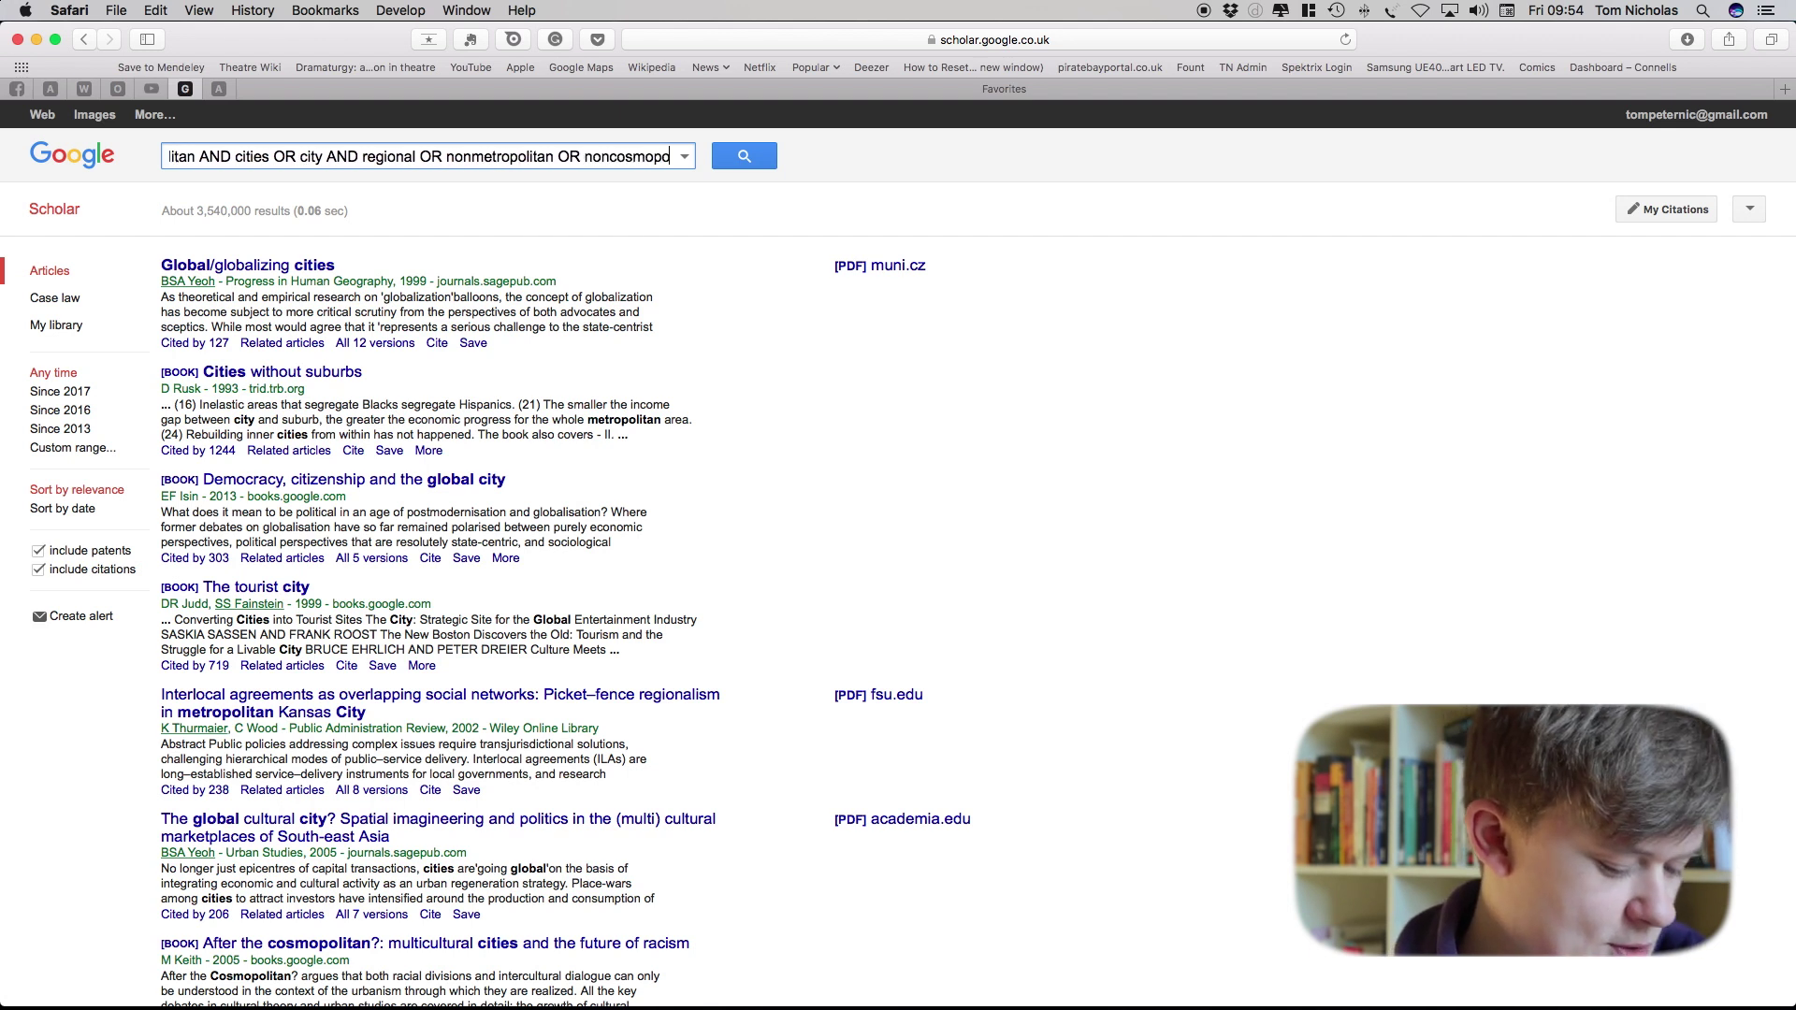
{"action": "type", "text": "litan"}
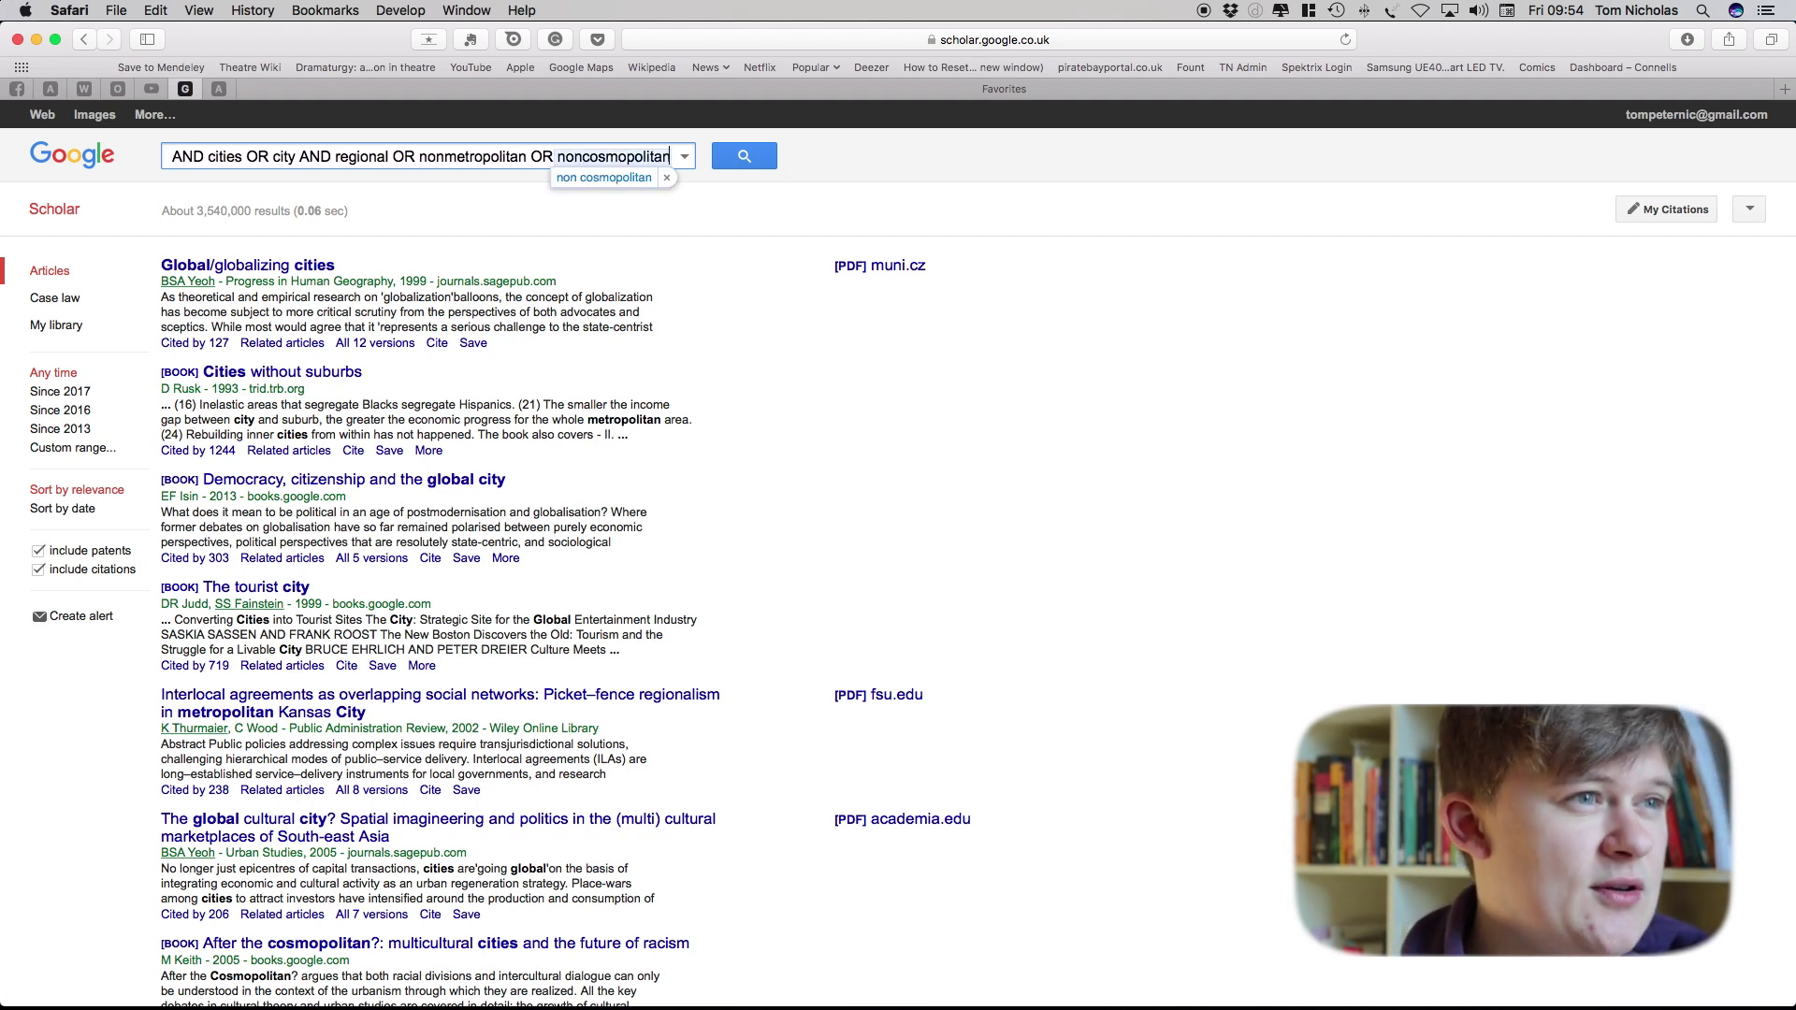
Run the extended boolean query for about 199,000 results and select the query text
{"action": "key", "text": "Return"}
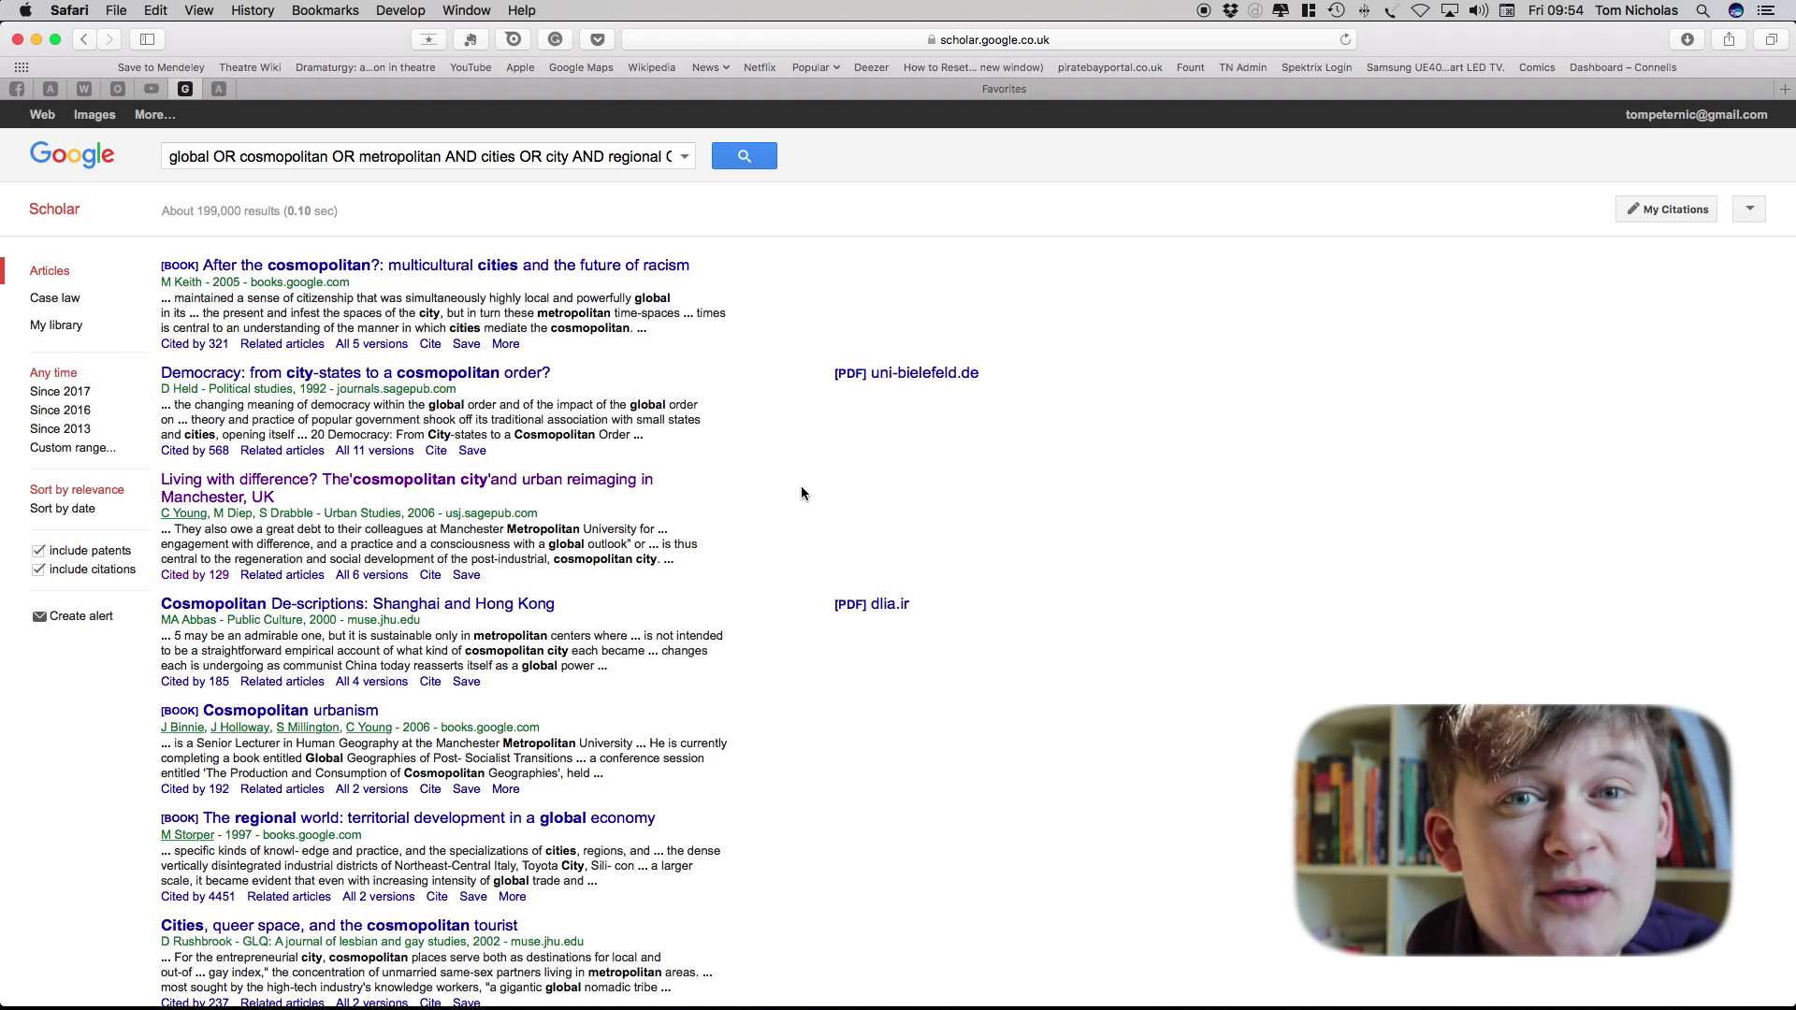
{"action": "left_click_drag", "start_coordinate": [692, 156], "coordinate": [165, 156]}
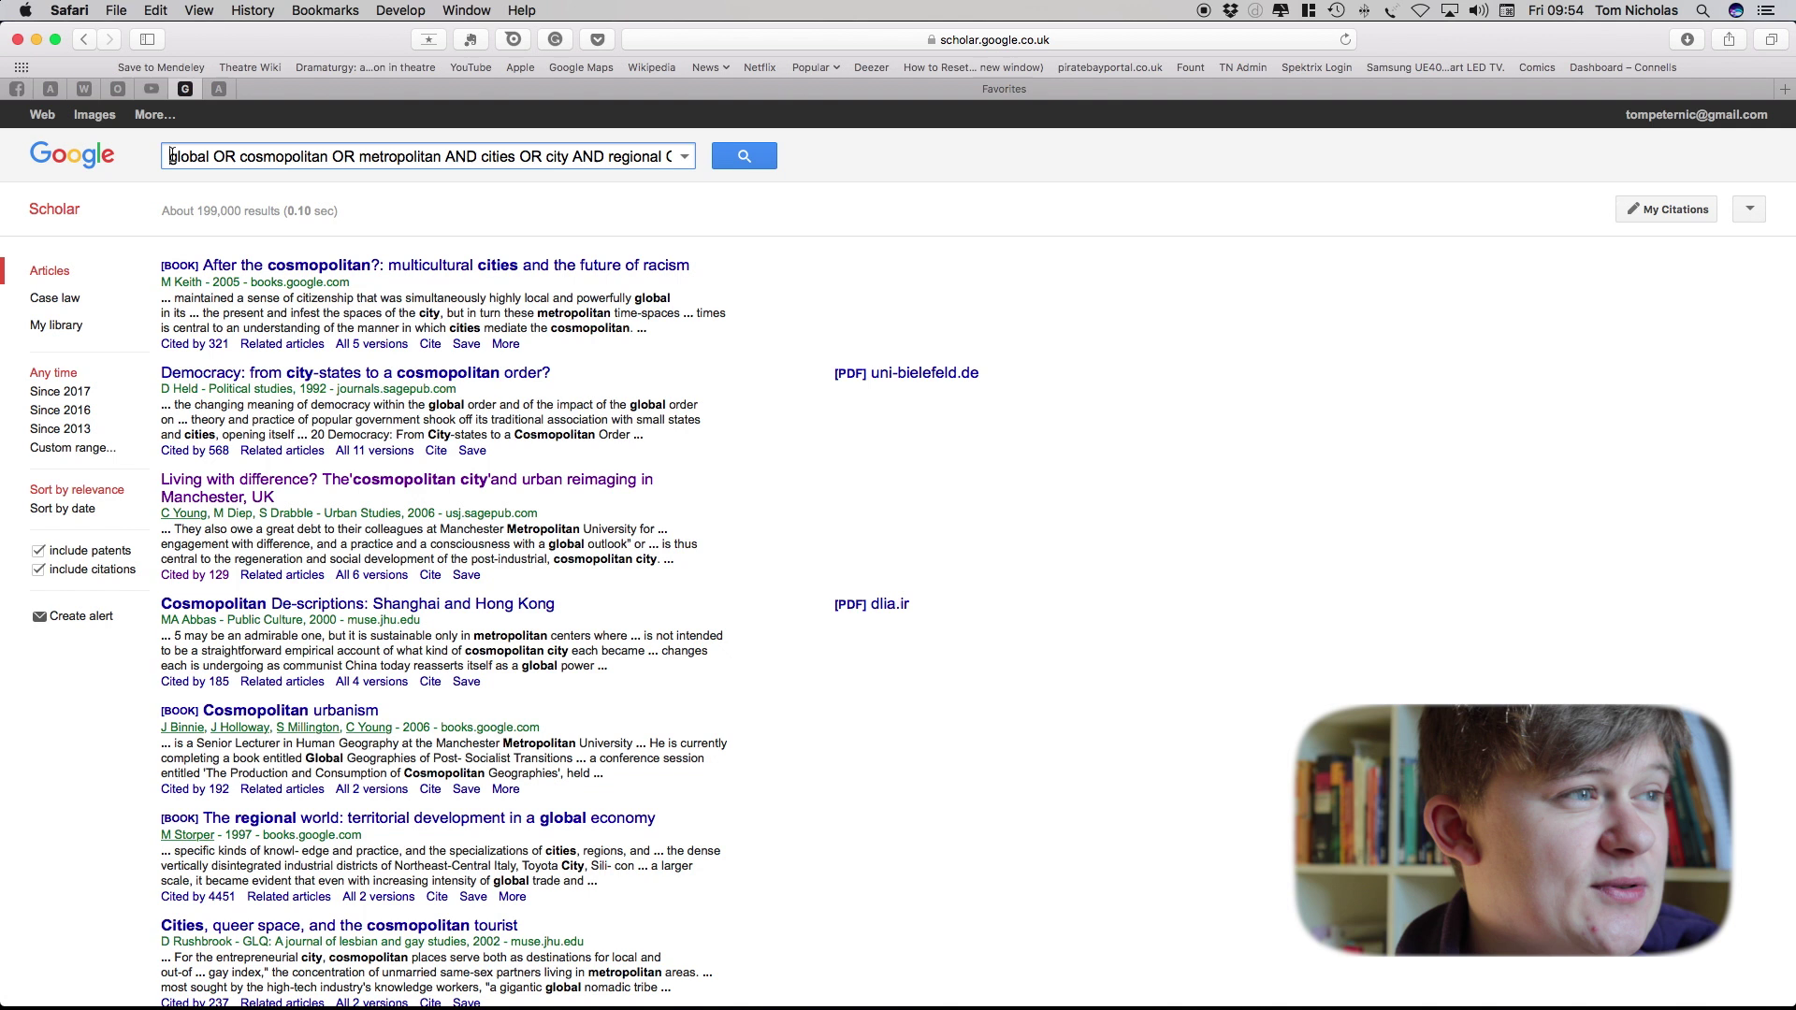
Replace the query with 'regional cities globalisation', getting about 268,000 results
{"action": "key", "text": "BackSpace"}
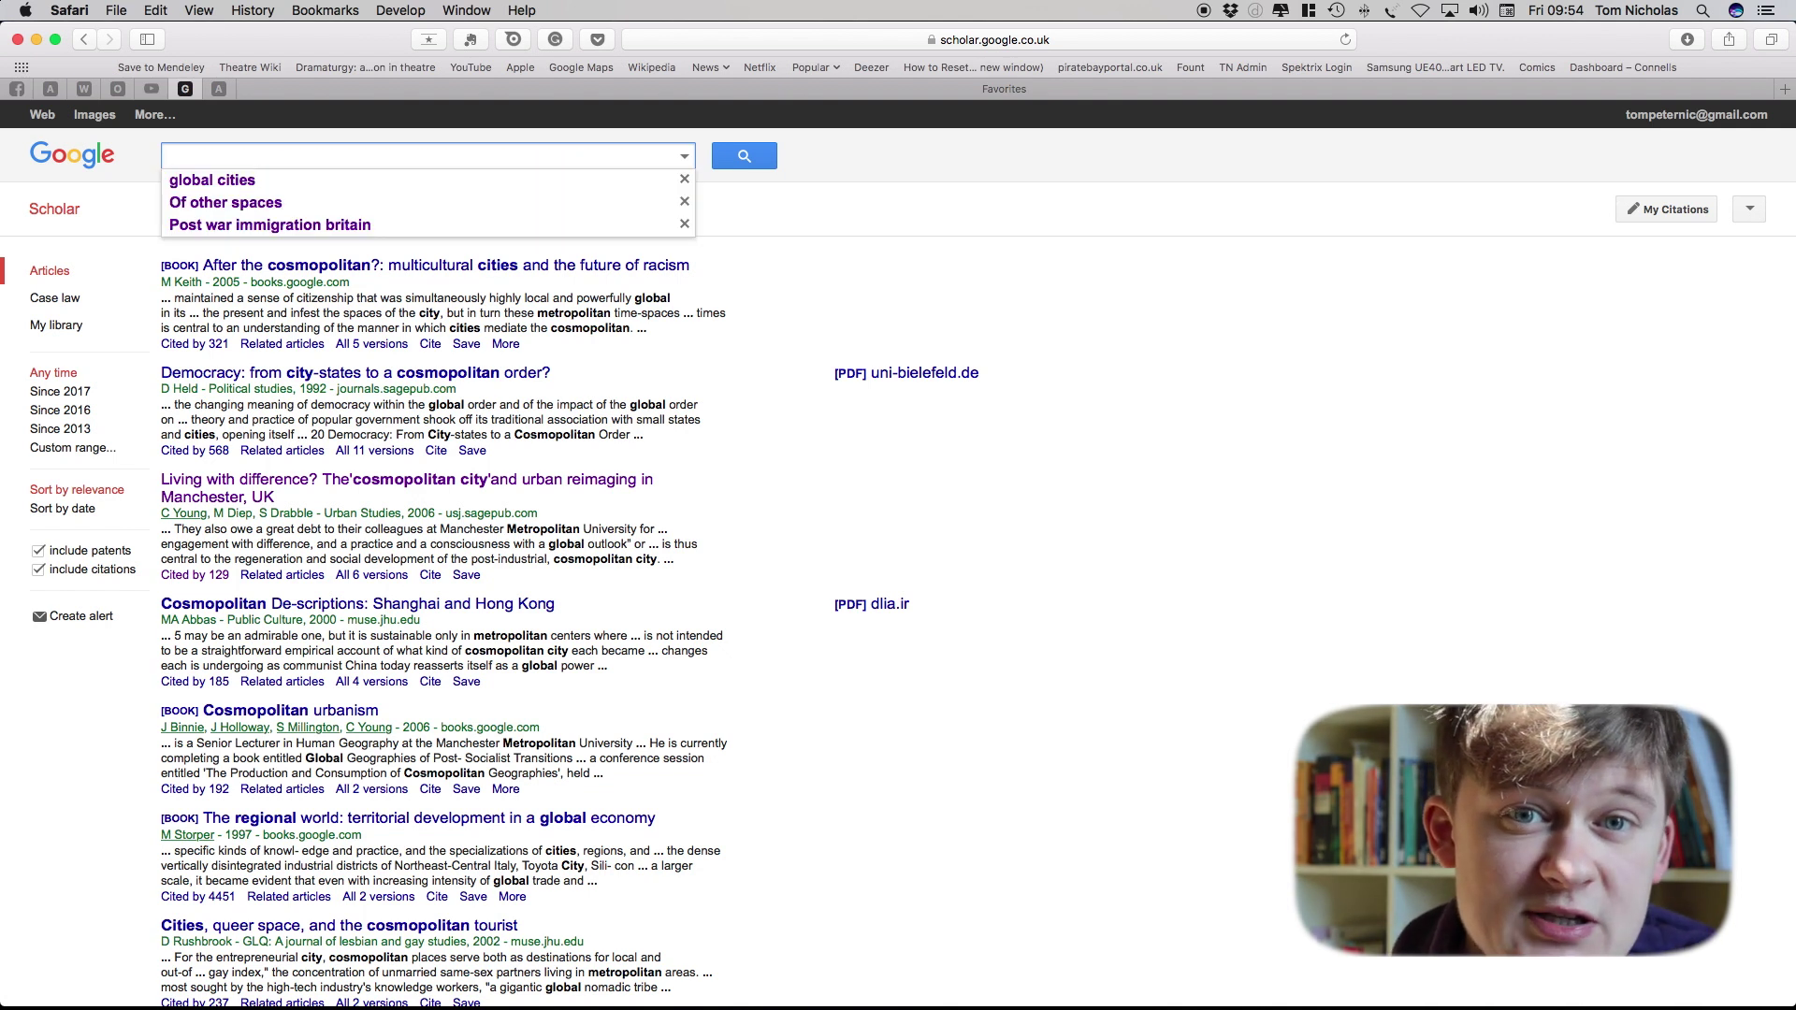
{"action": "type", "text": "regional cities "}
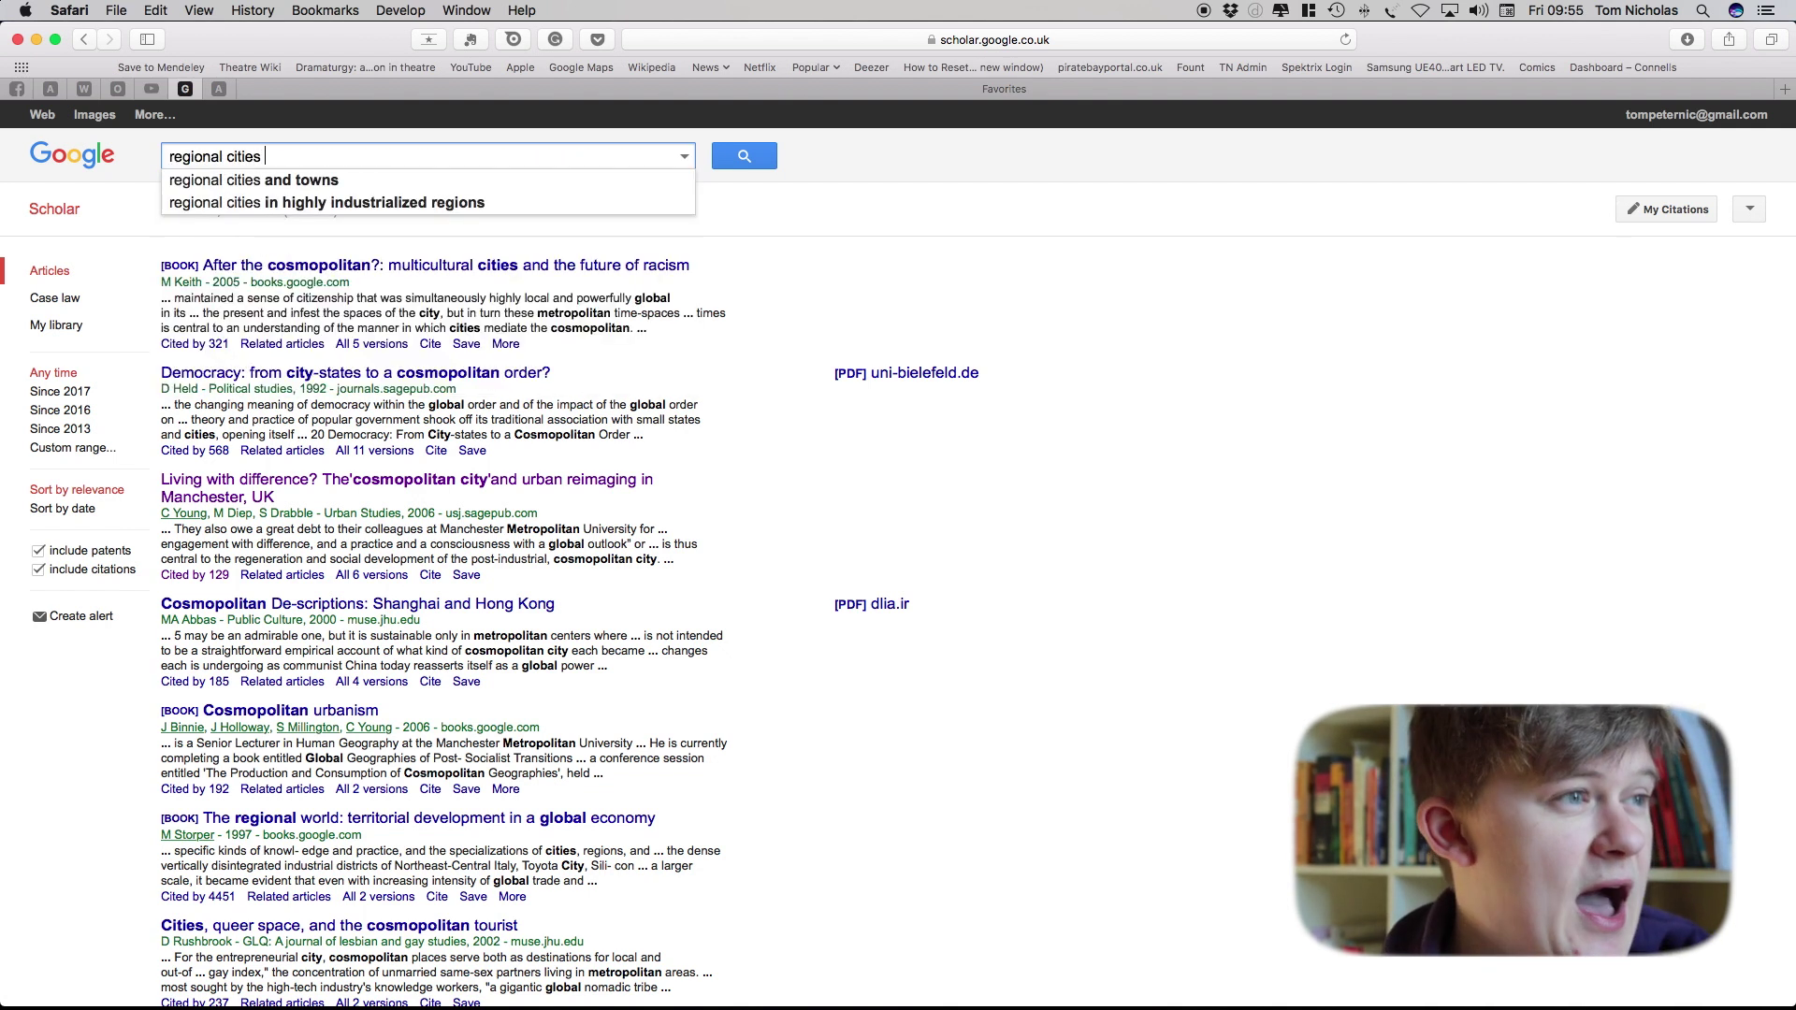
{"action": "type", "text": "globalisation"}
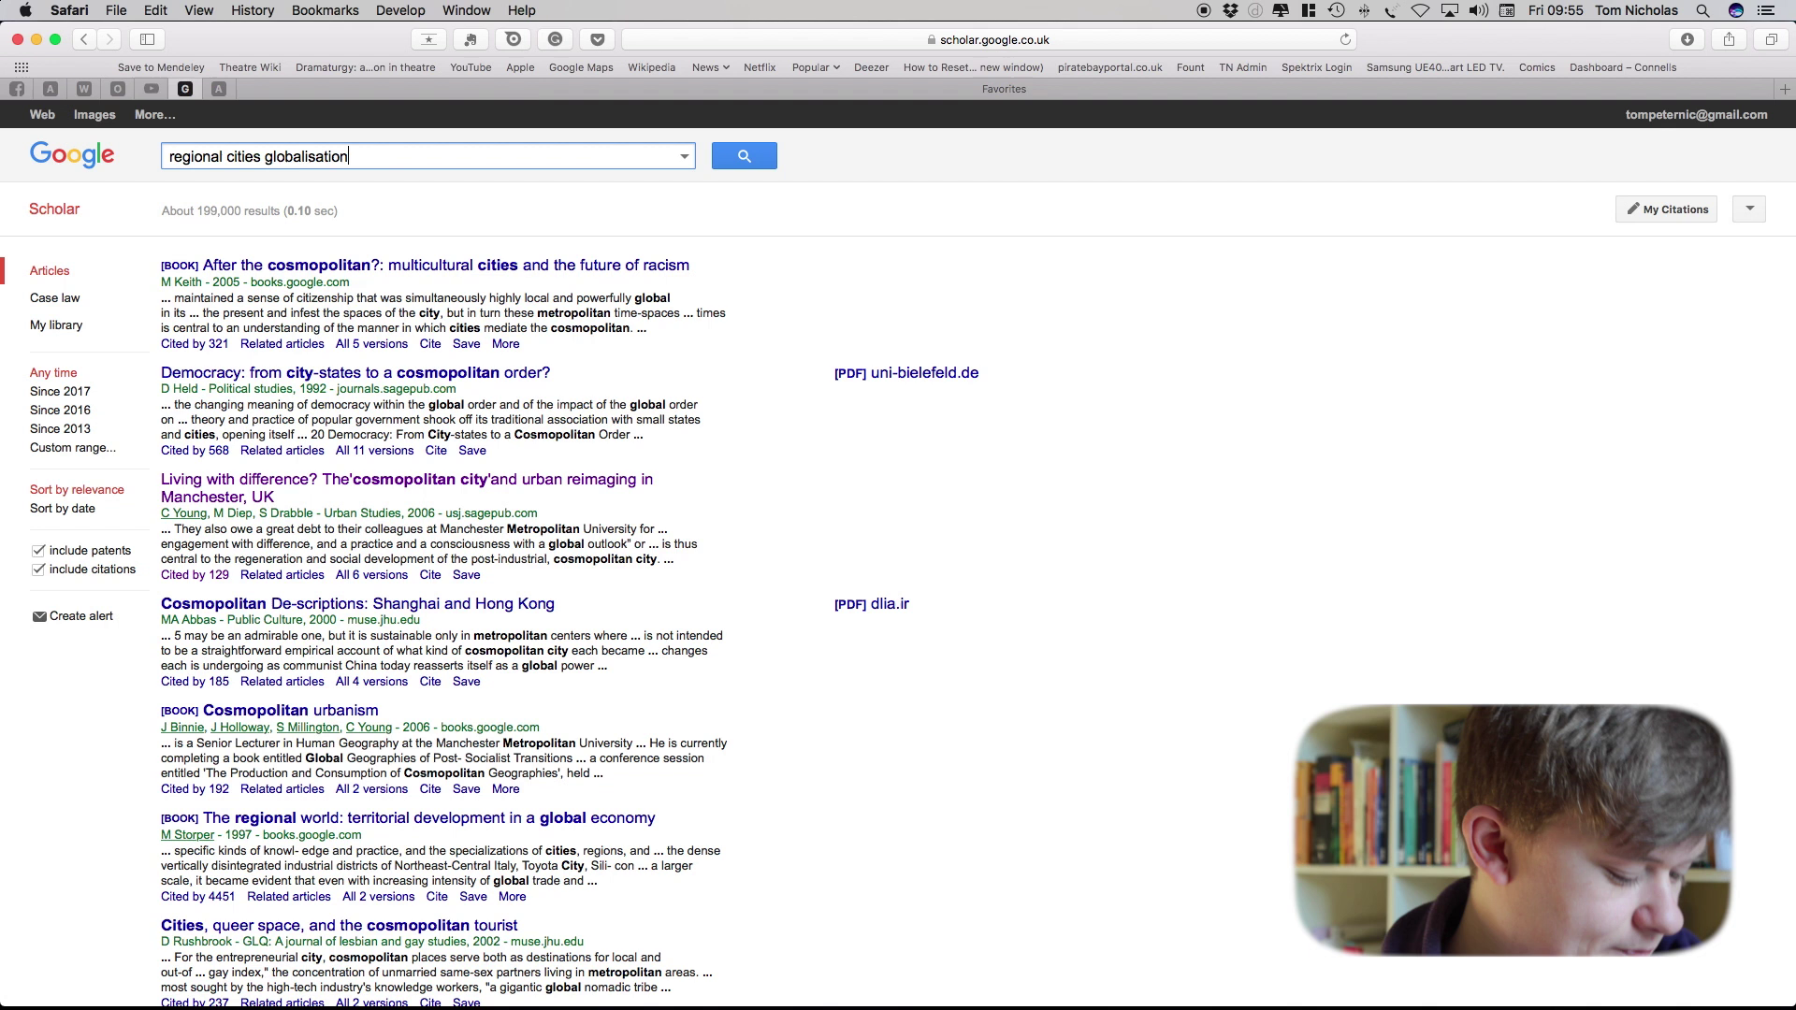
{"action": "key", "text": "Return"}
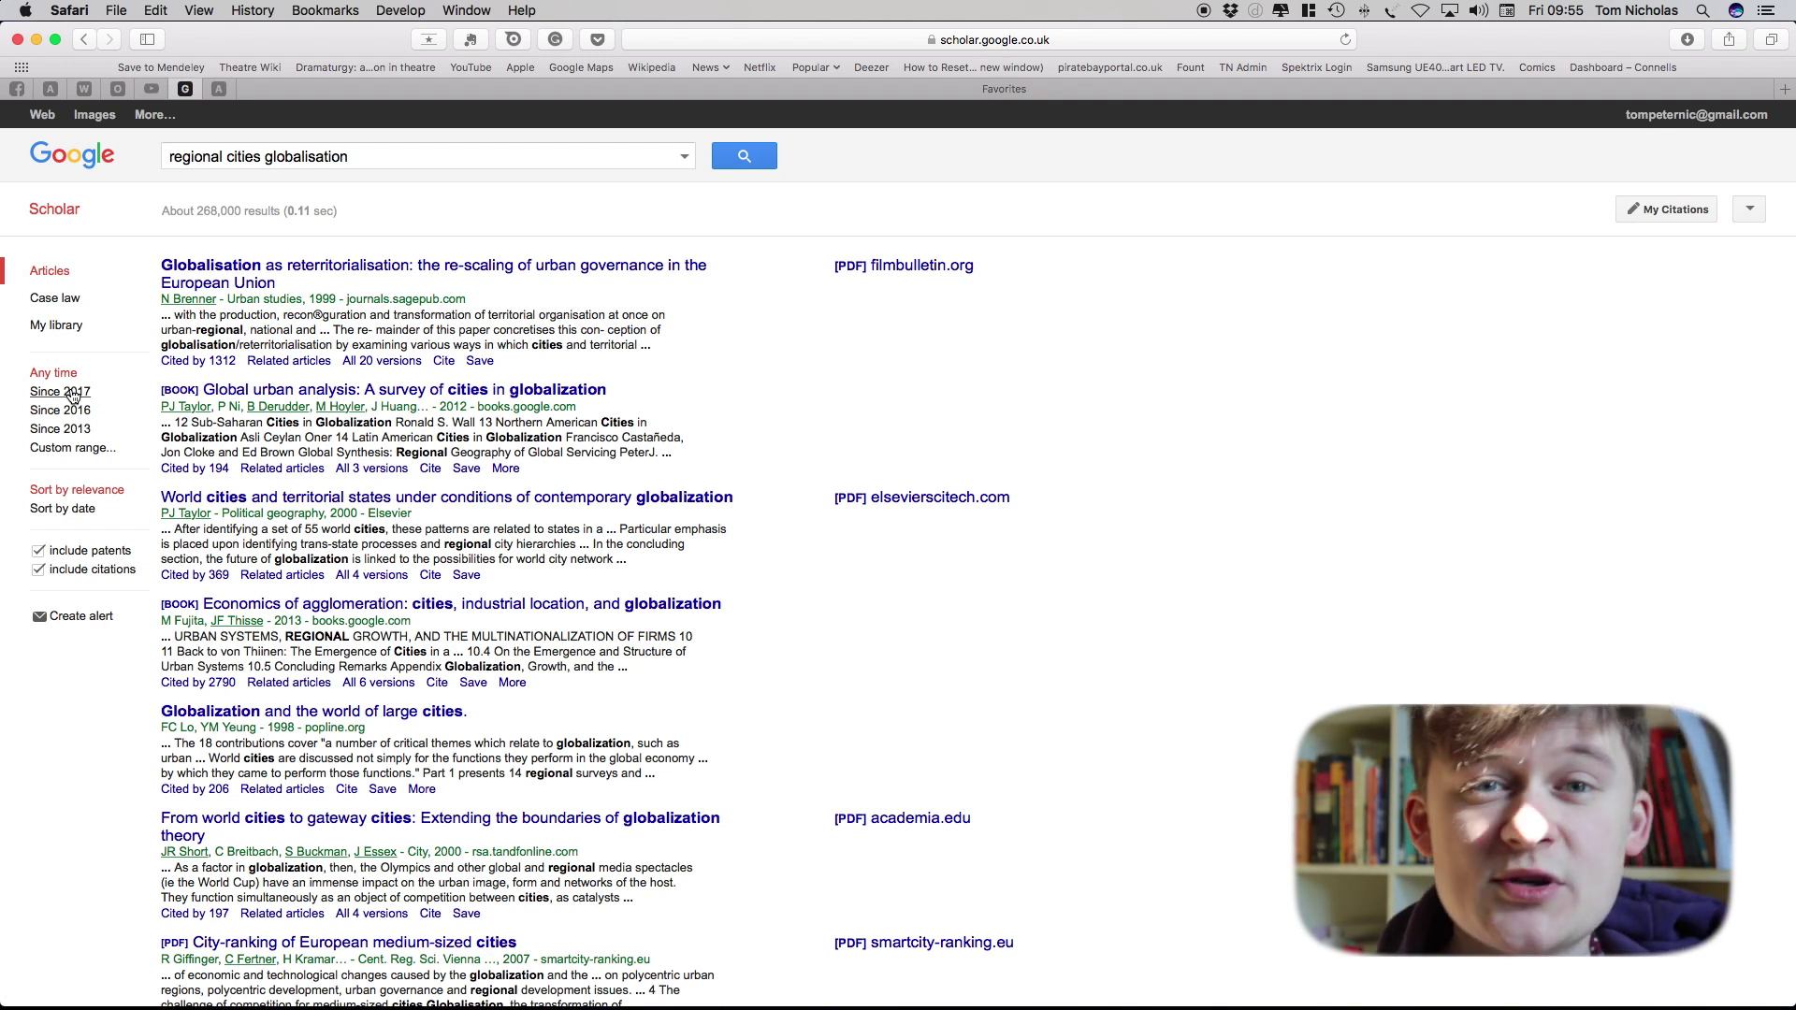
{"action": "left_click", "coordinate": [59, 392]}
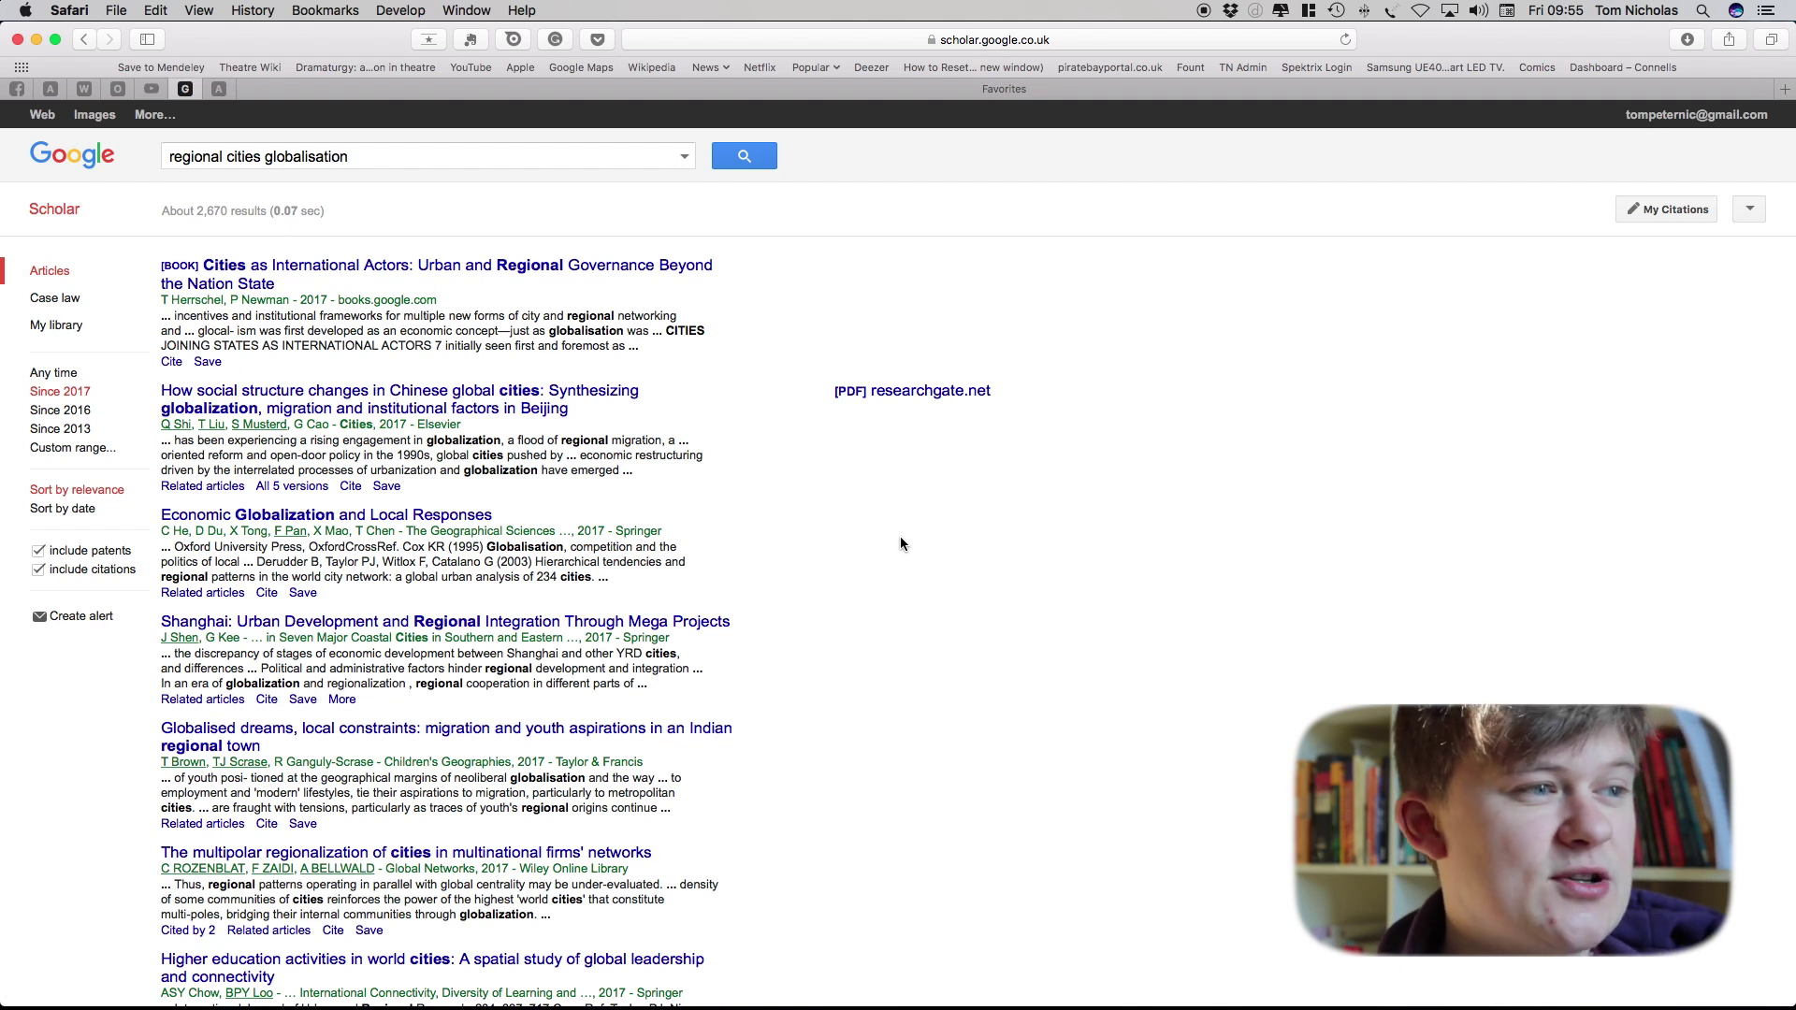
{"action": "key", "text": "super+bracketleft"}
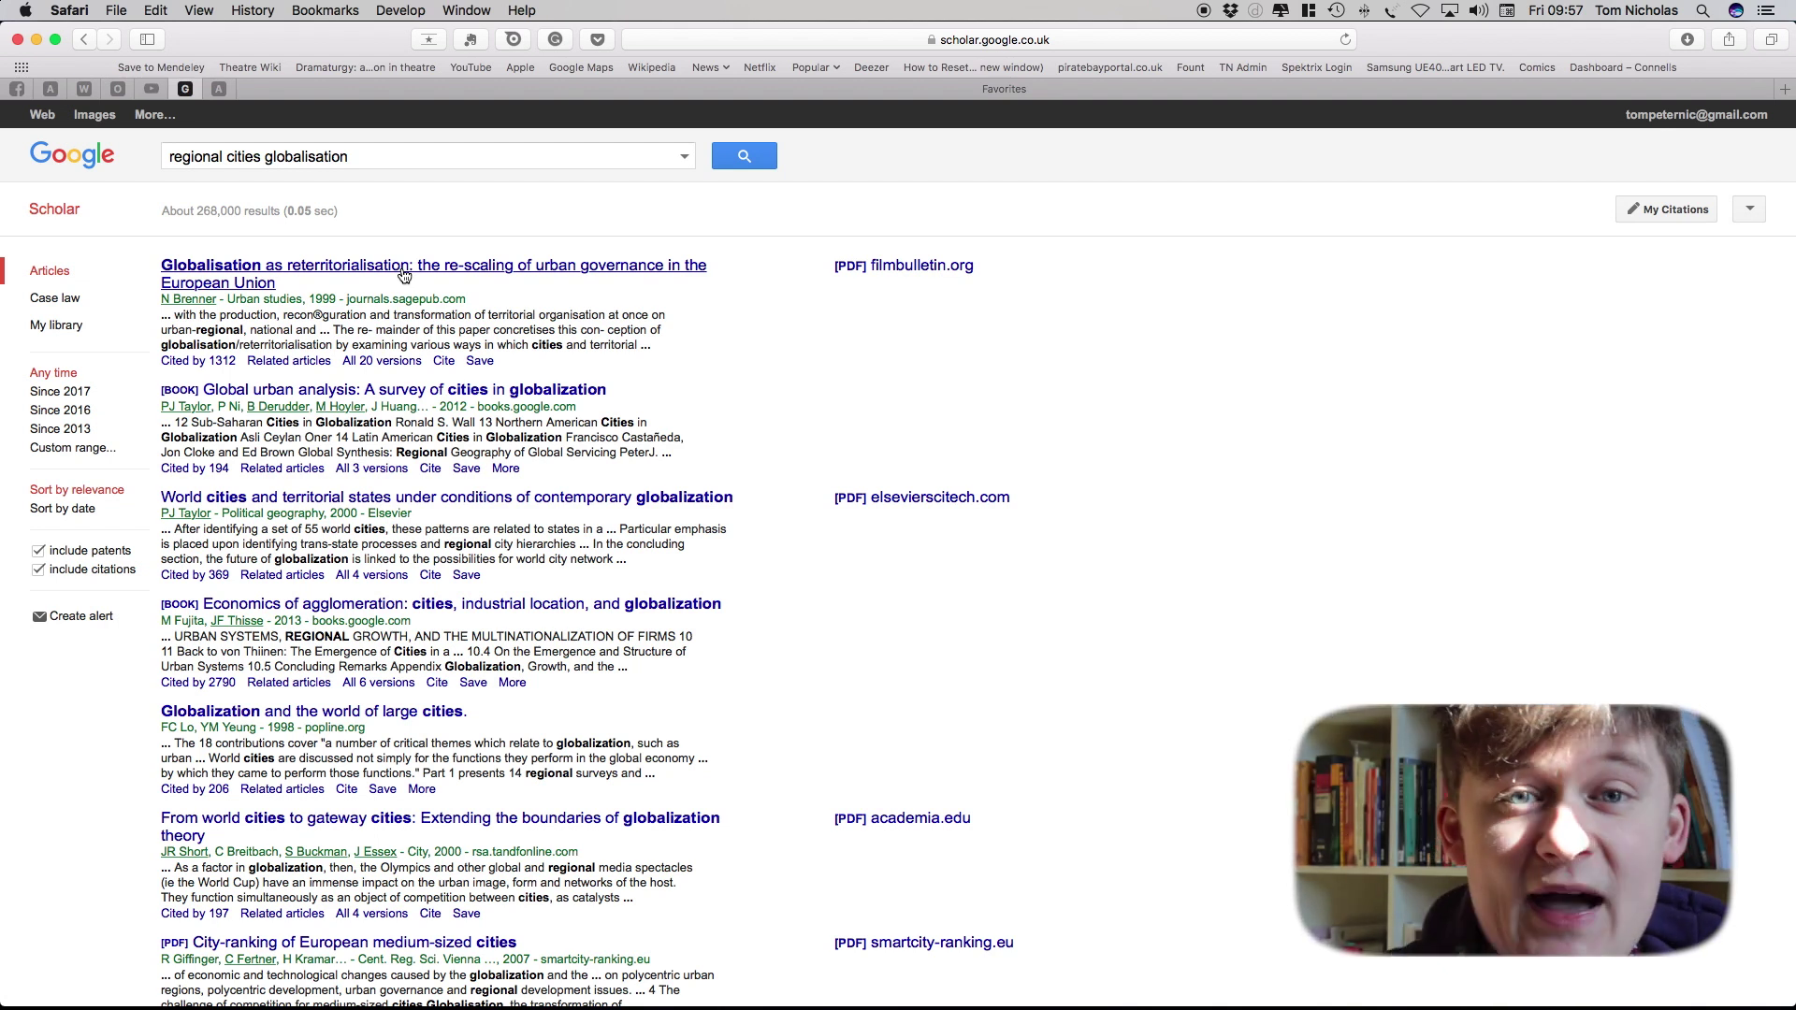
Open the 1,312 articles citing 'Globalisation as reterritorialisation' and scroll through the list
{"action": "left_click", "coordinate": [197, 361]}
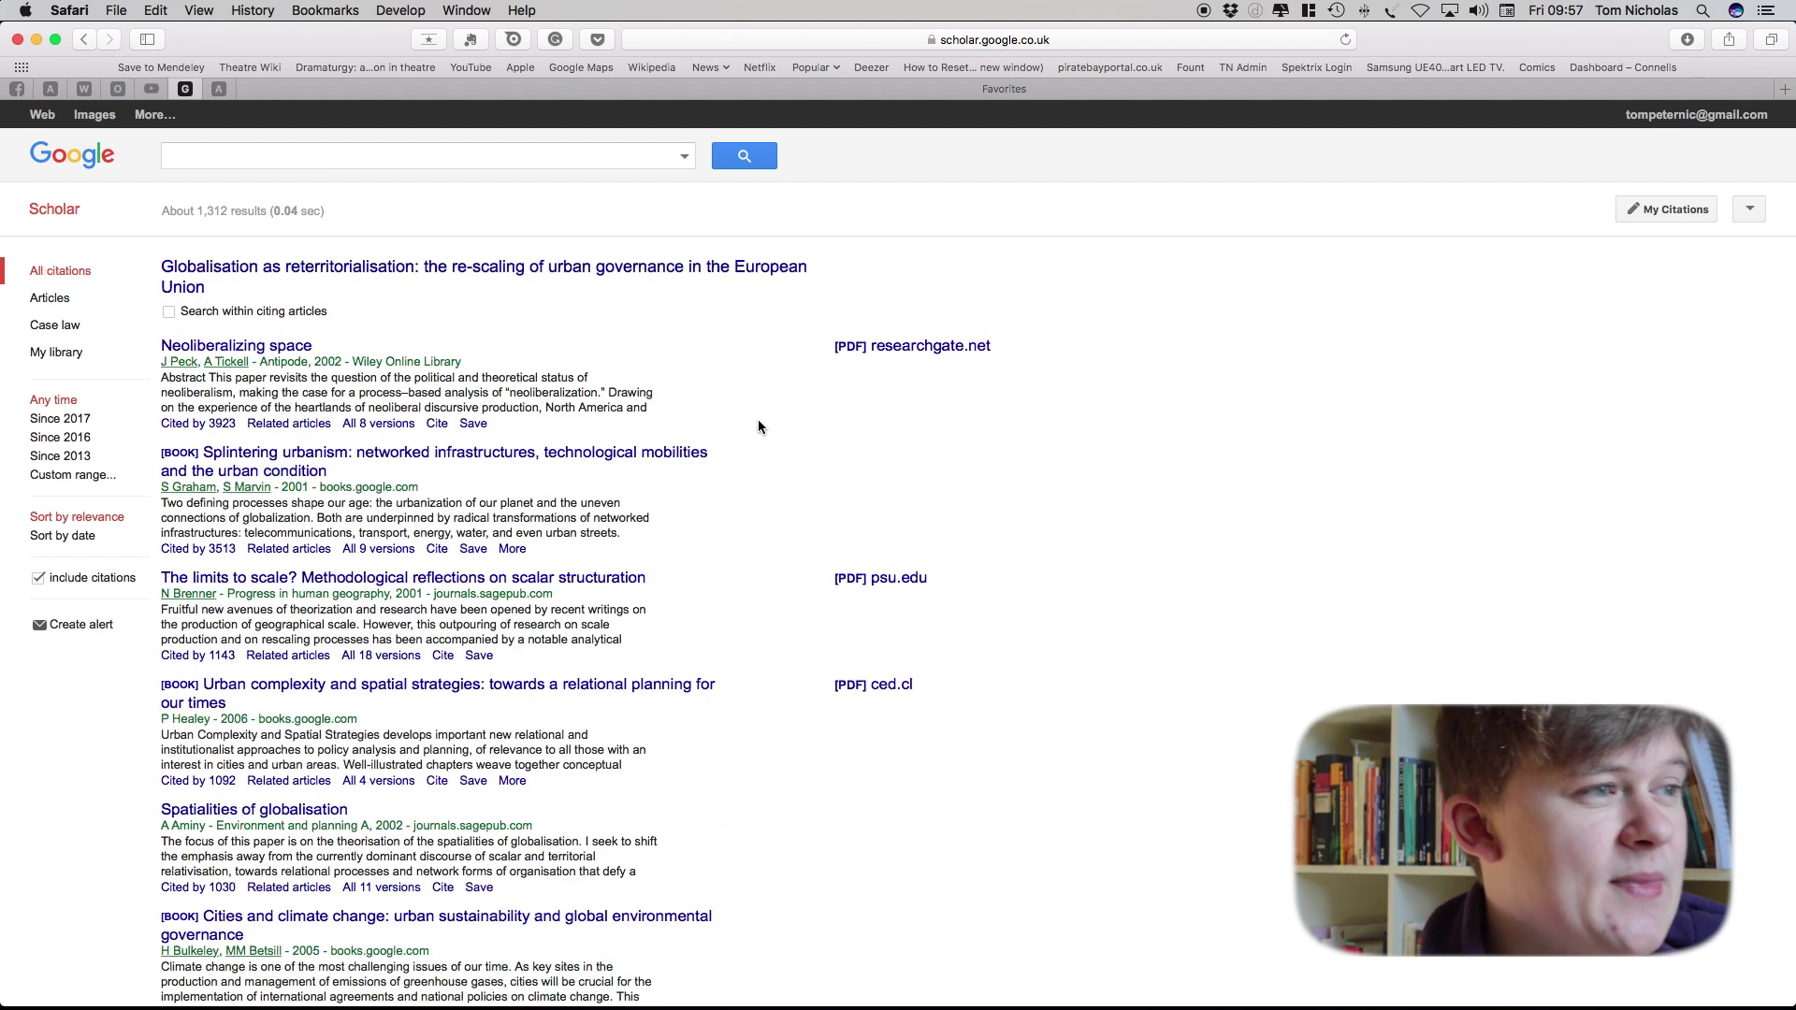
{"action": "scroll", "coordinate": [759, 421], "scroll_direction": "down", "scroll_amount": 5}
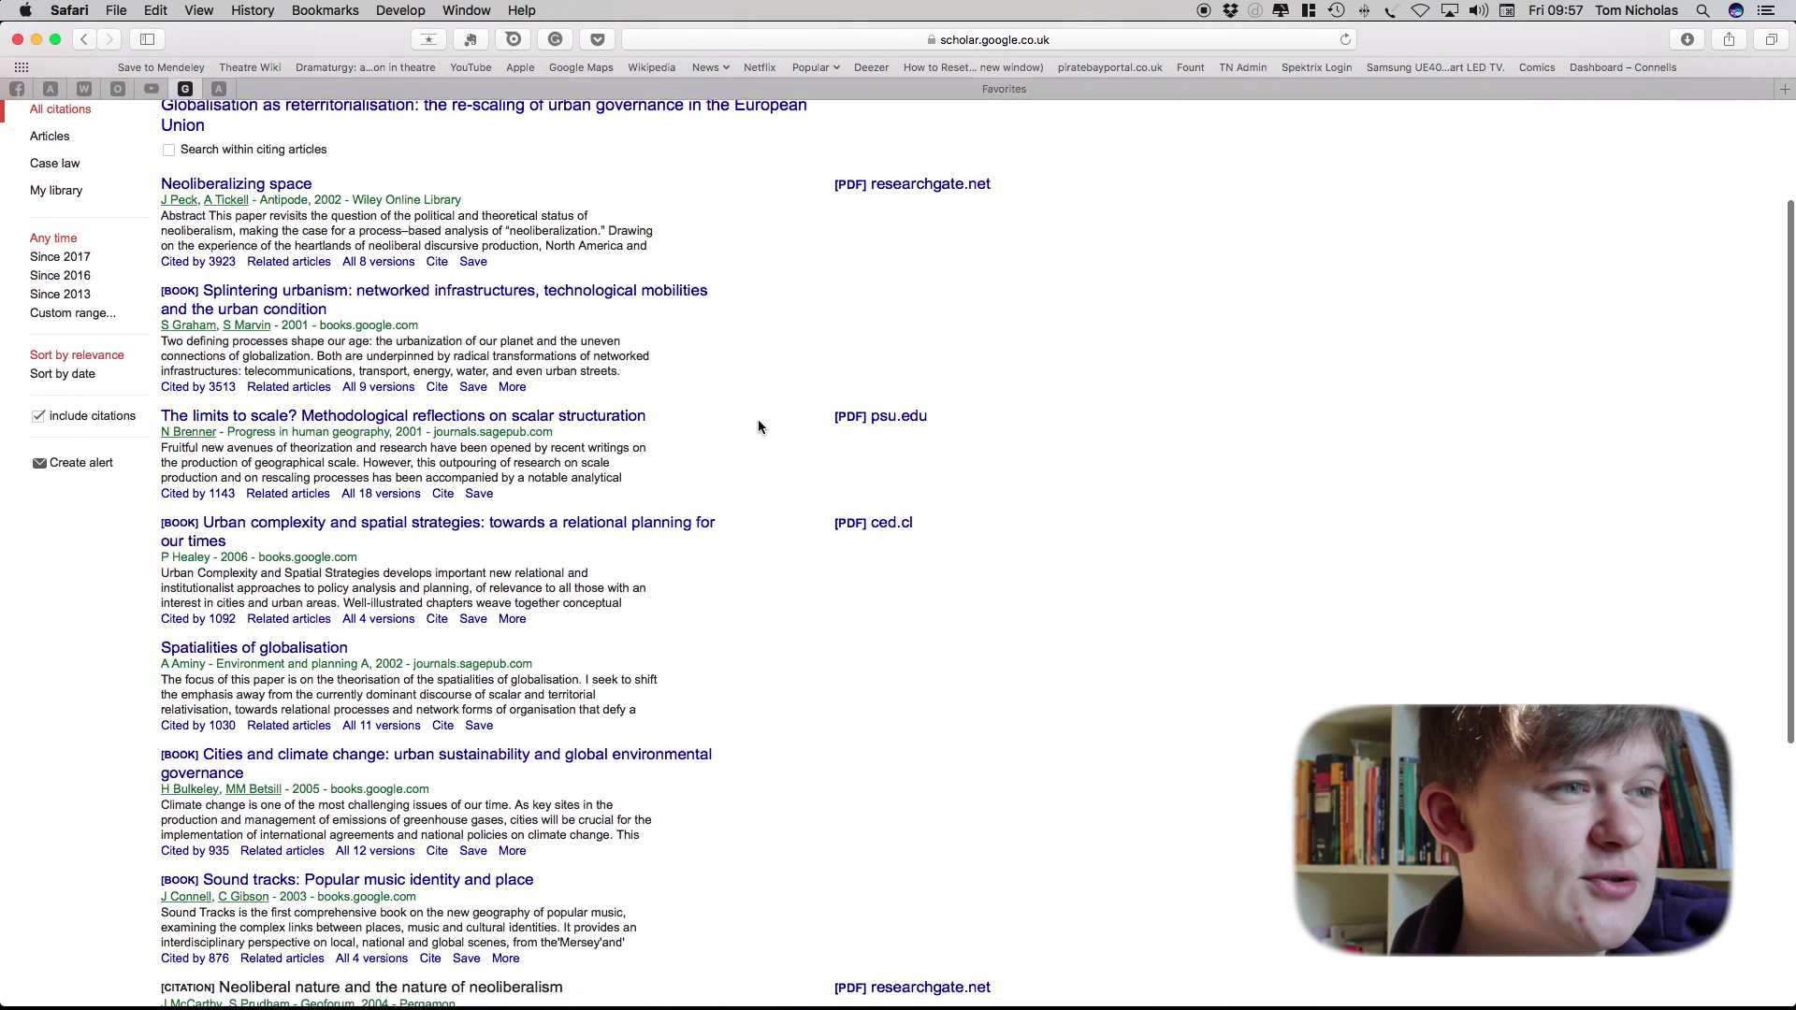
{"action": "scroll", "coordinate": [758, 426], "scroll_direction": "down", "scroll_amount": 3}
{"action": "scroll", "coordinate": [759, 427], "scroll_direction": "up", "scroll_amount": 5}
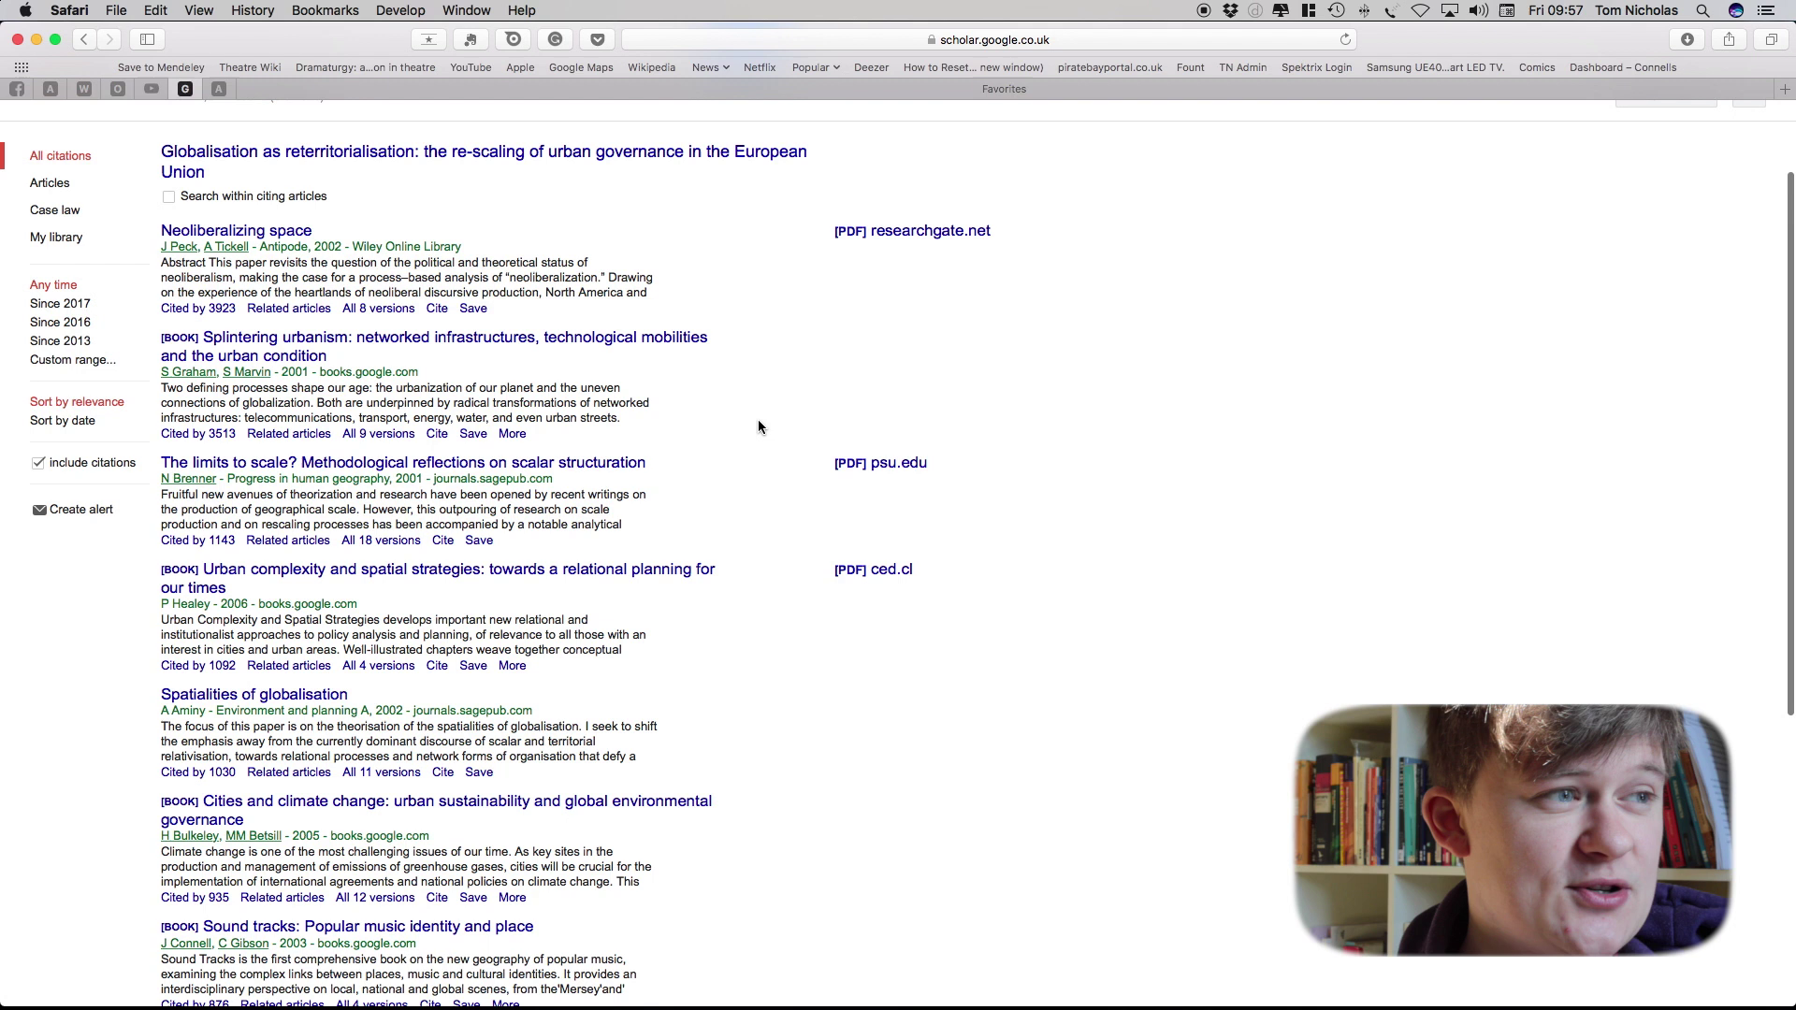
{"action": "scroll", "coordinate": [762, 421], "scroll_direction": "up", "scroll_amount": 3}
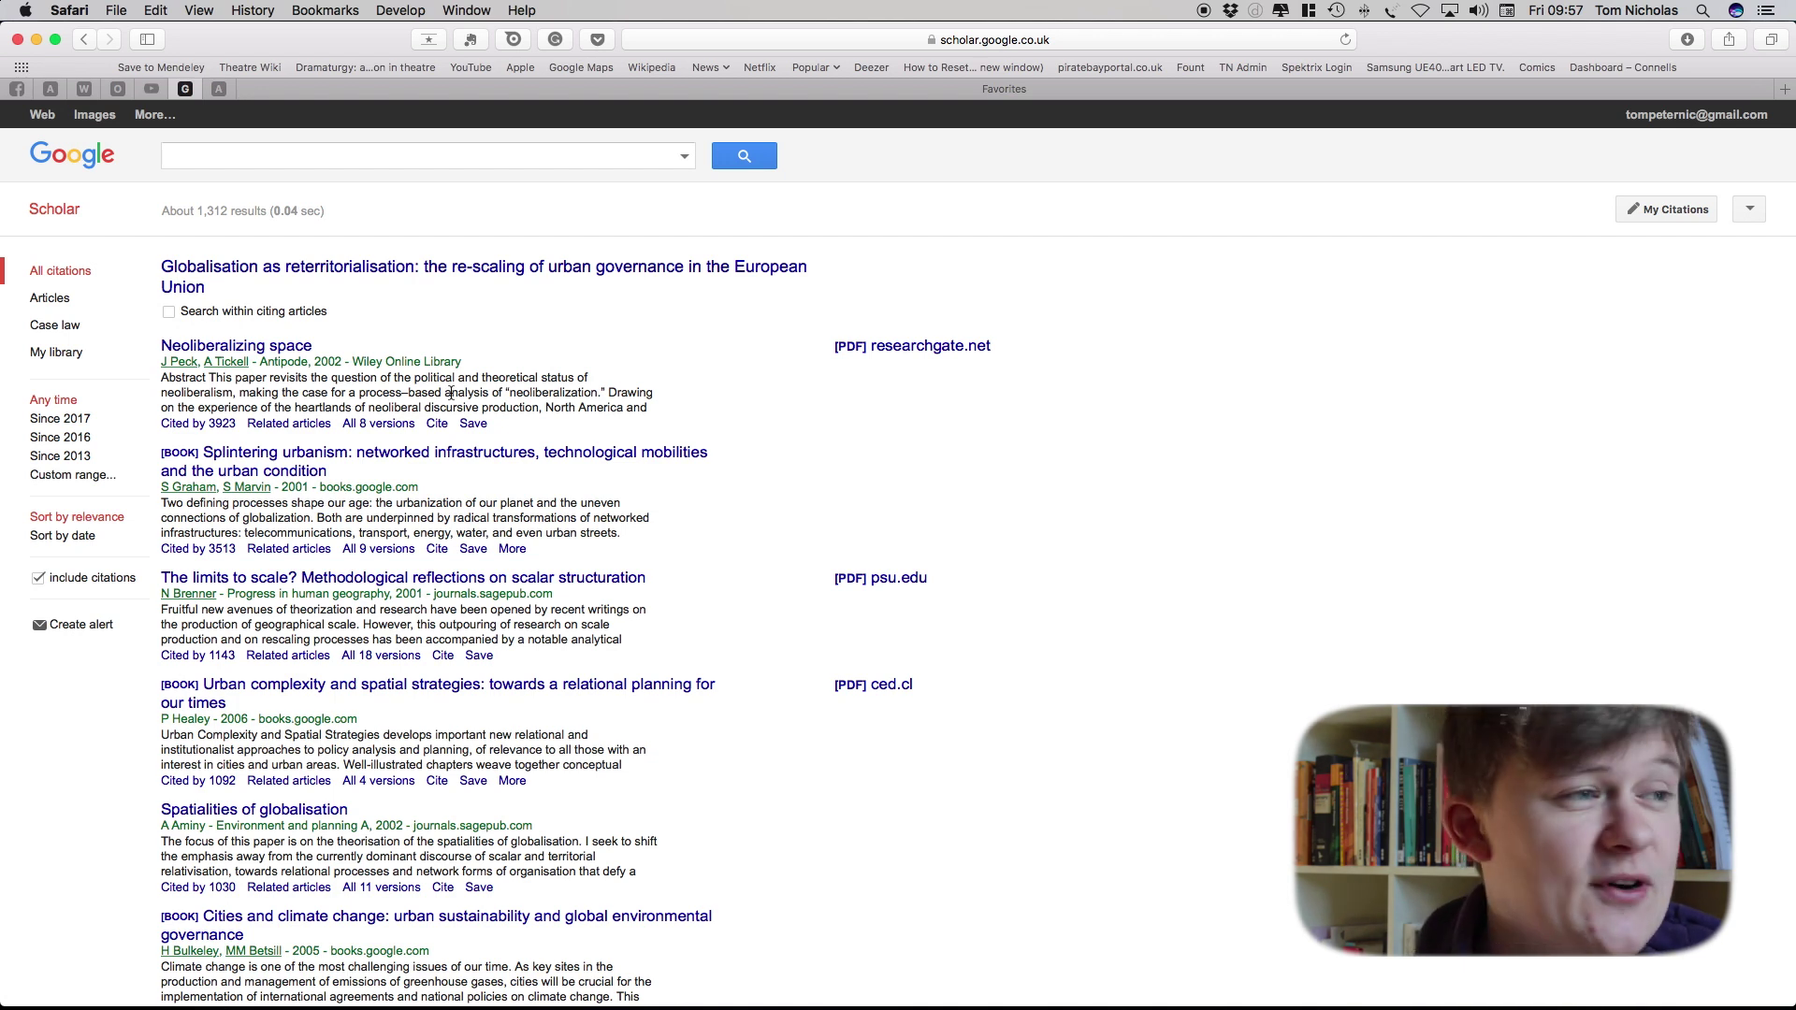
Search within the citing articles for 'regional cities', narrowing to about 965 results
{"action": "left_click", "coordinate": [169, 312]}
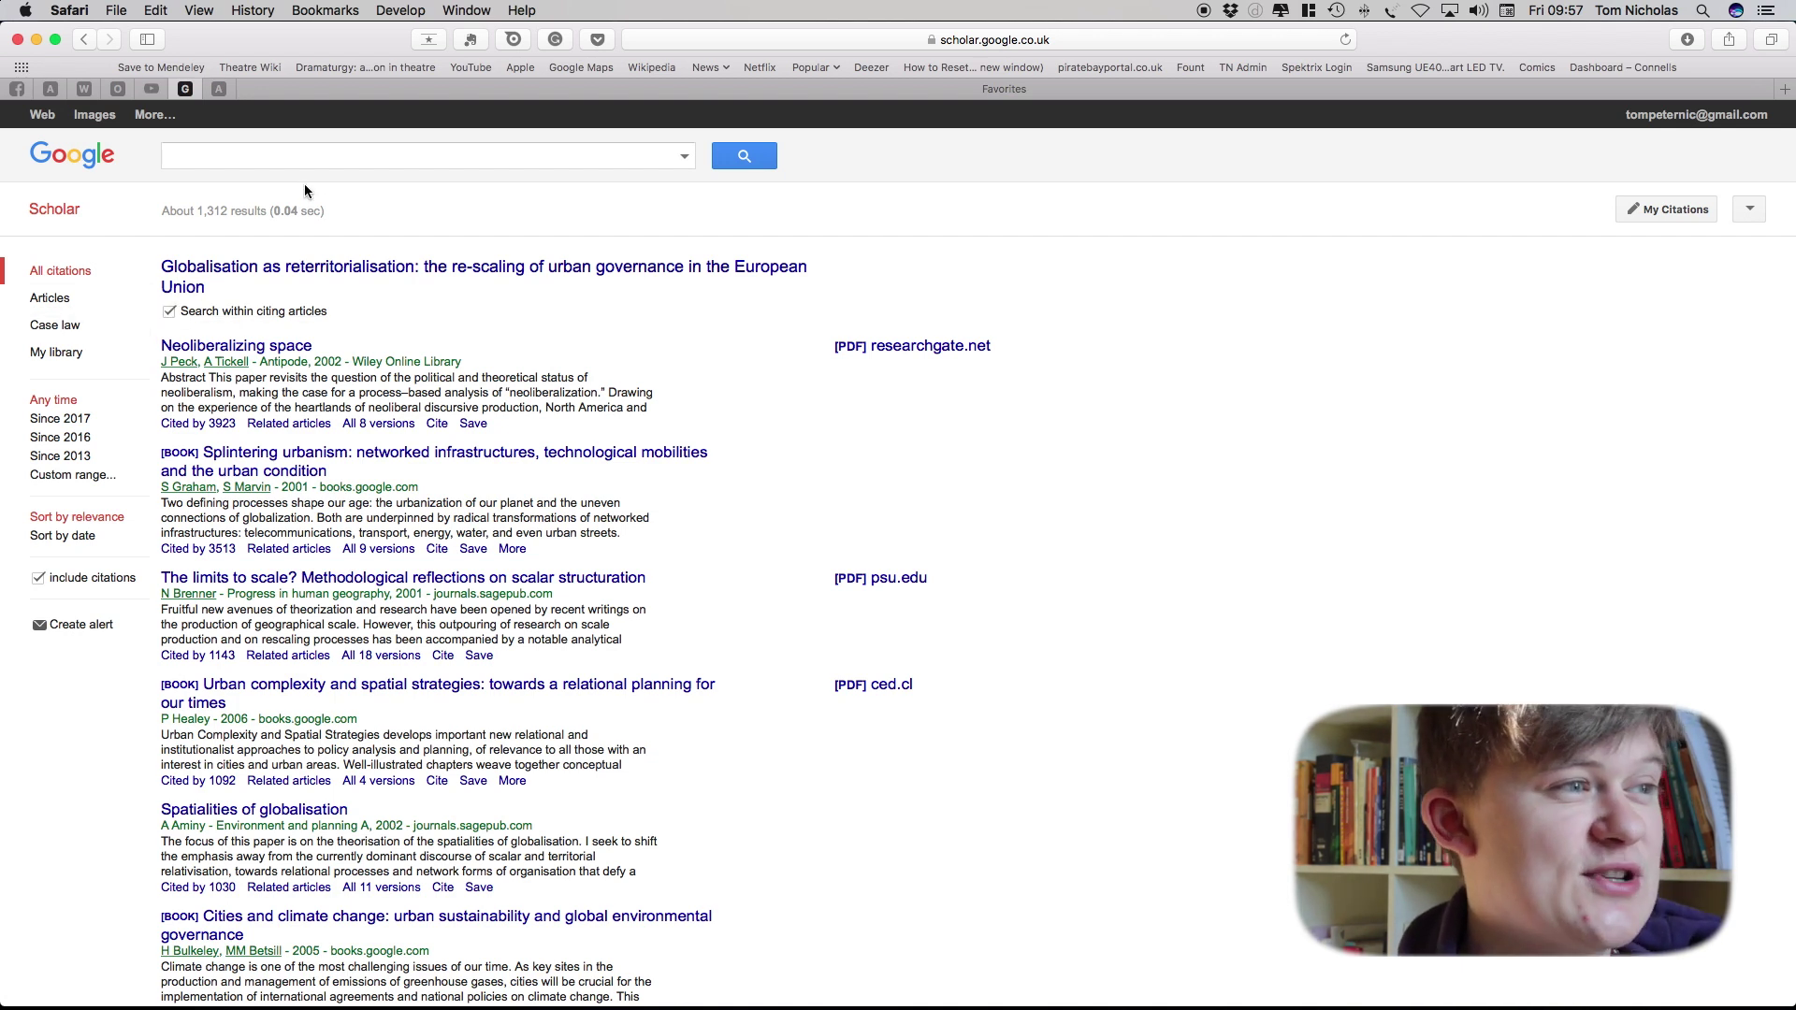
{"action": "left_click", "coordinate": [315, 159]}
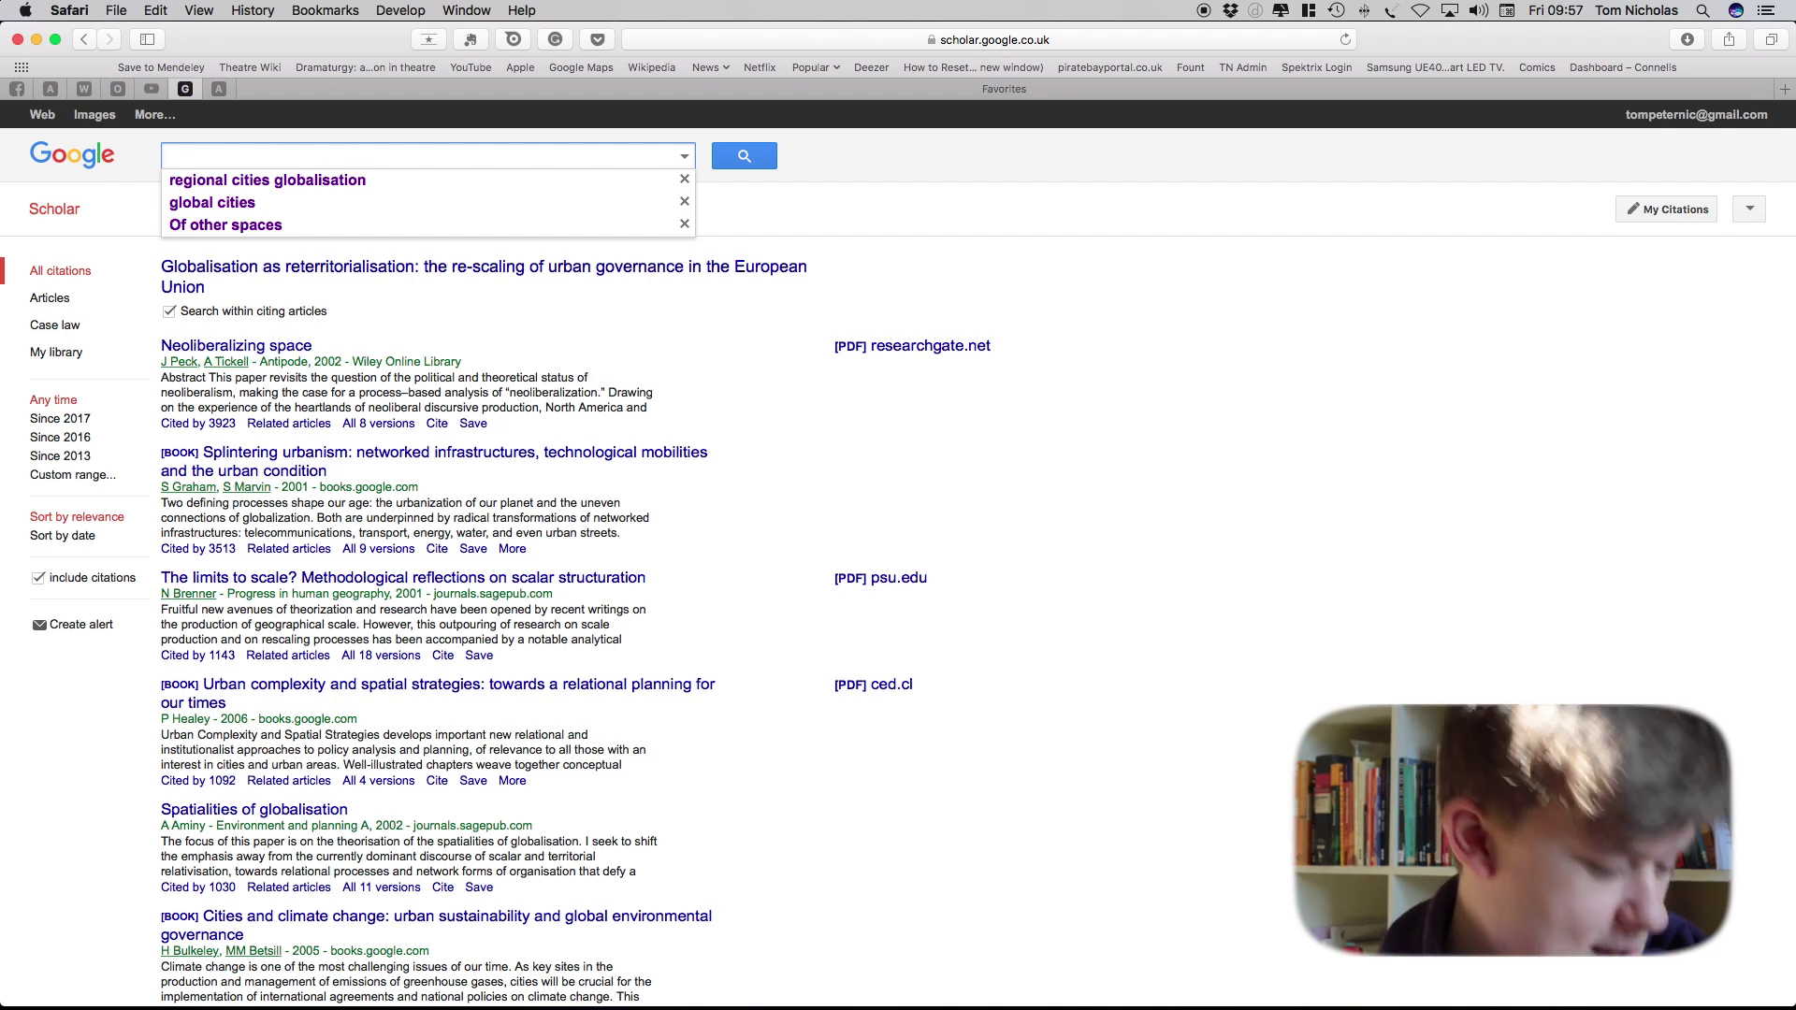
{"action": "type", "text": "regional cities"}
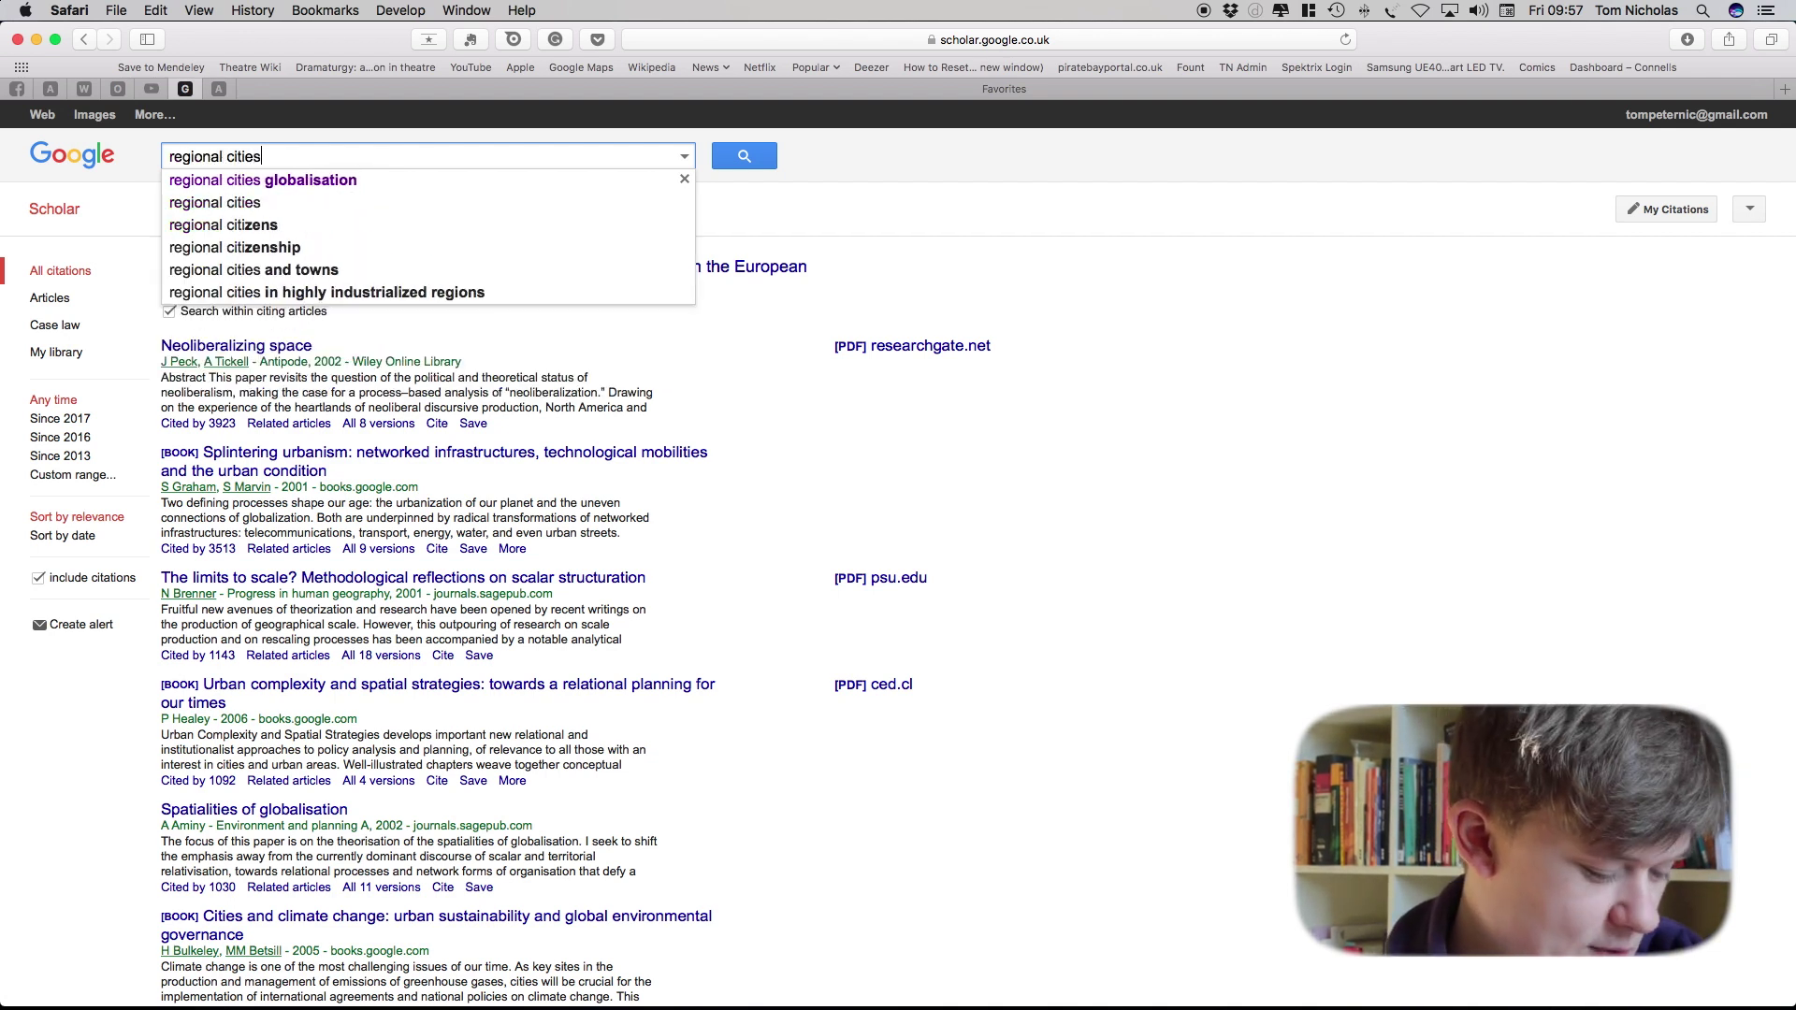
{"action": "key", "text": "Return"}
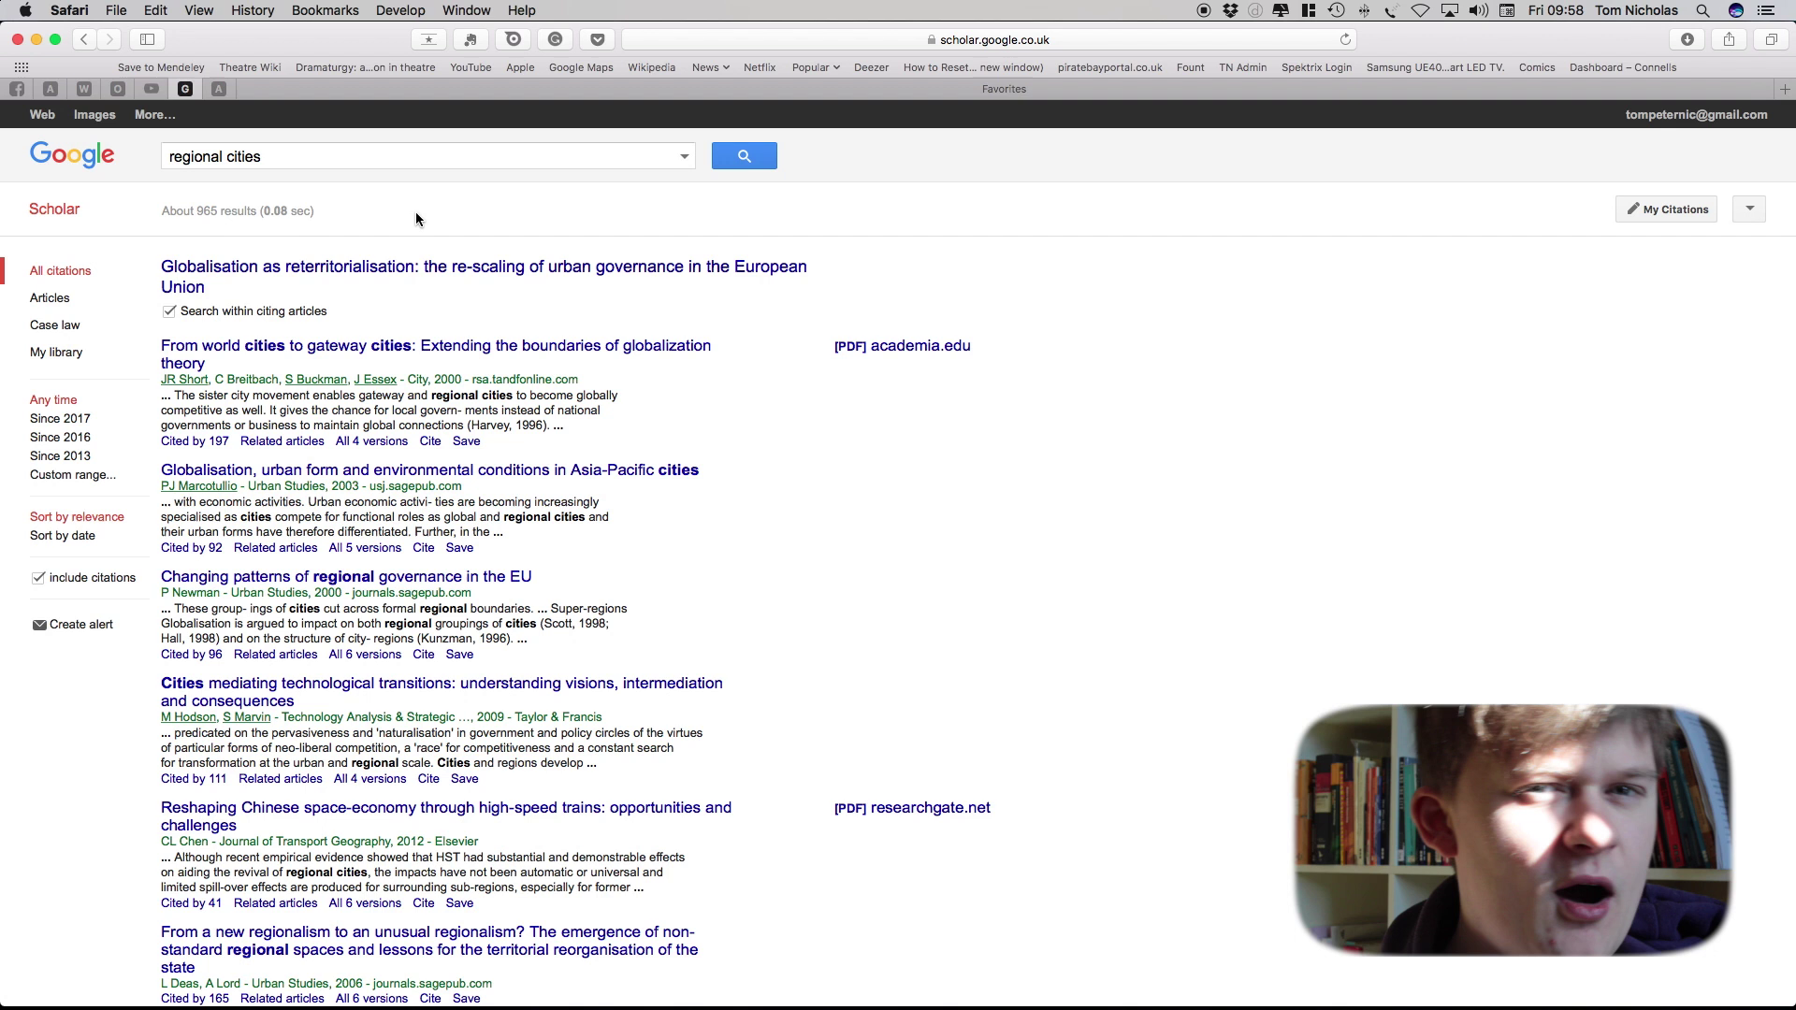
Load lib.exeter.ac.uk in a new tab, then flip to Scholar and back to the catalogue
{"action": "left_click", "coordinate": [1141, 91]}
{"action": "type", "text": "lib"}
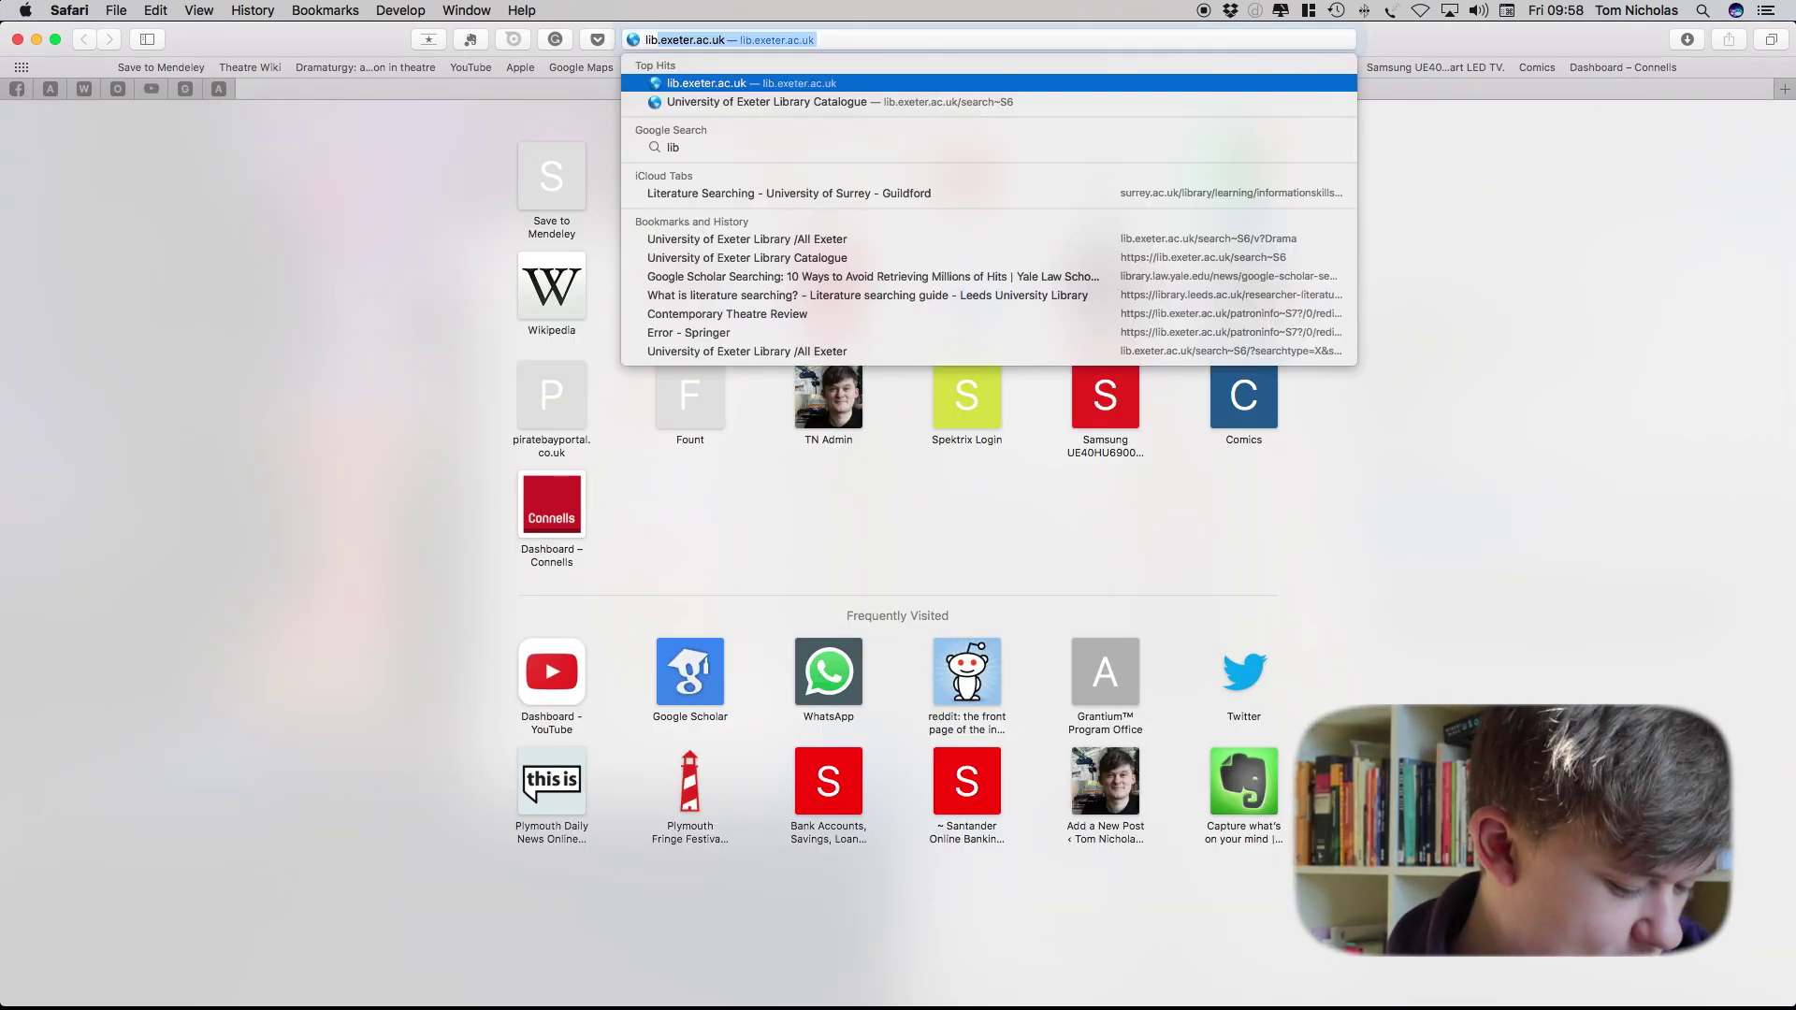
{"action": "key", "text": "Return"}
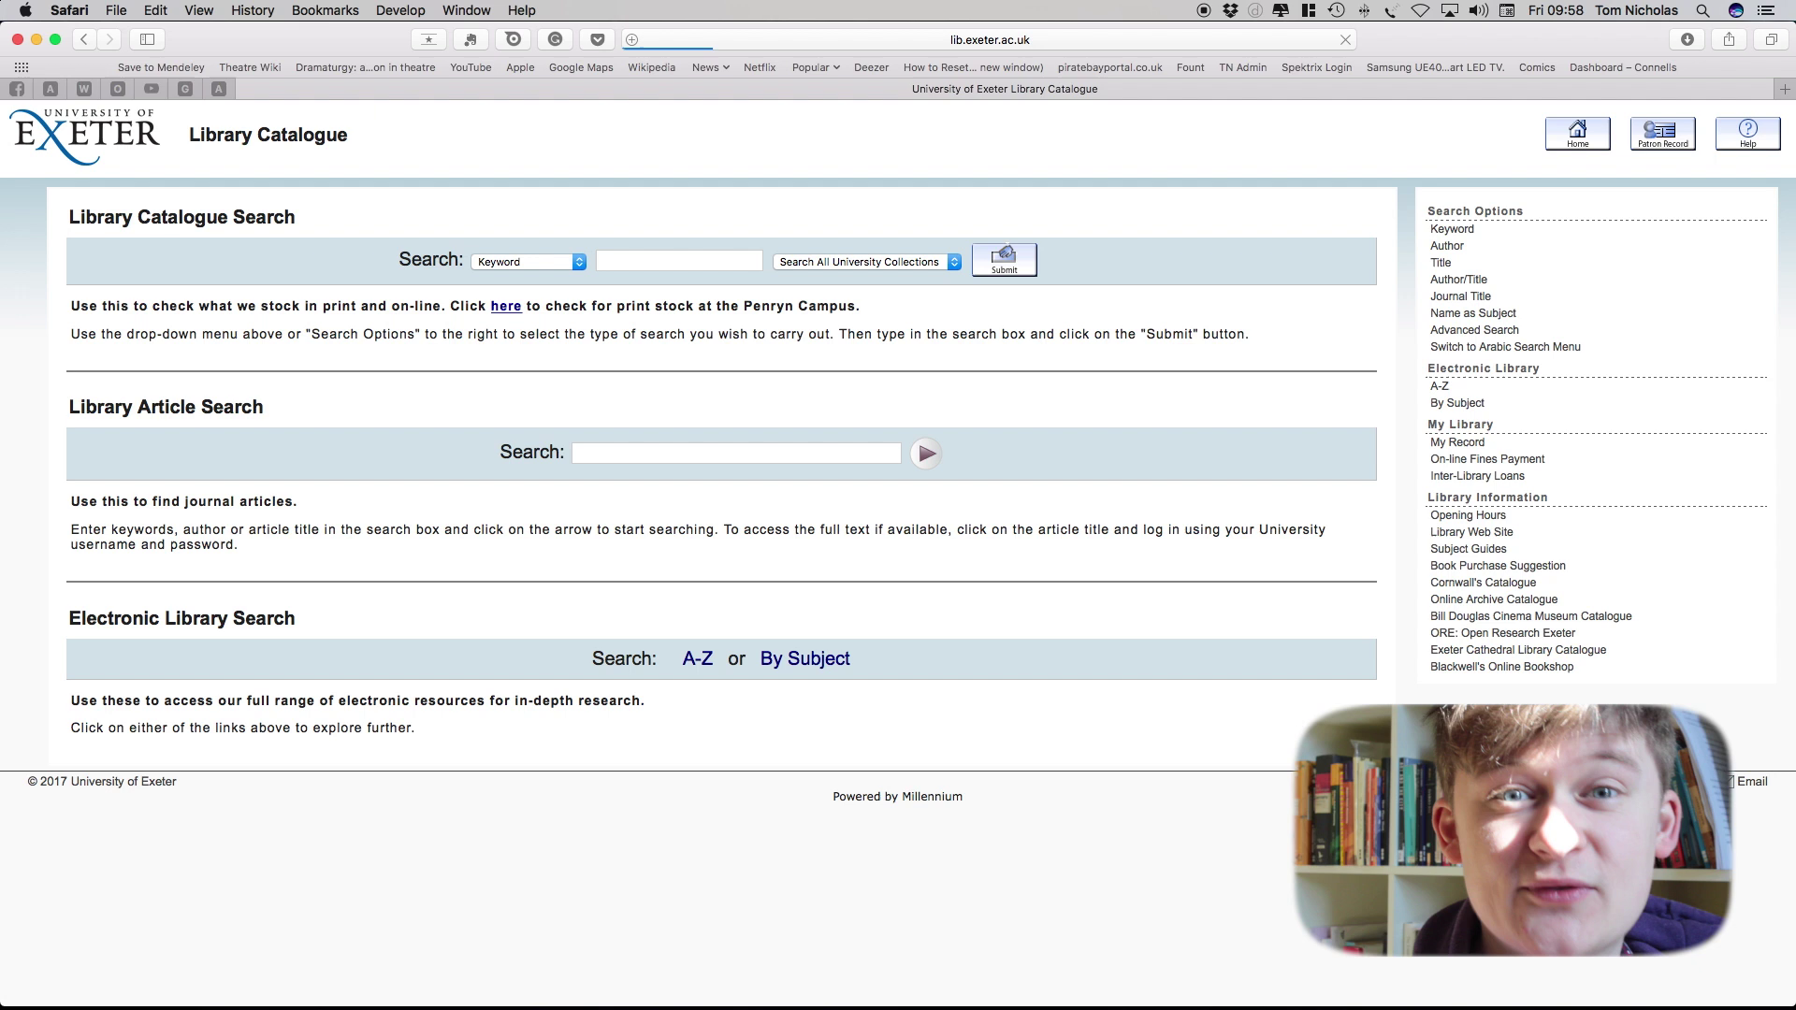
{"action": "left_click", "coordinate": [707, 465]}
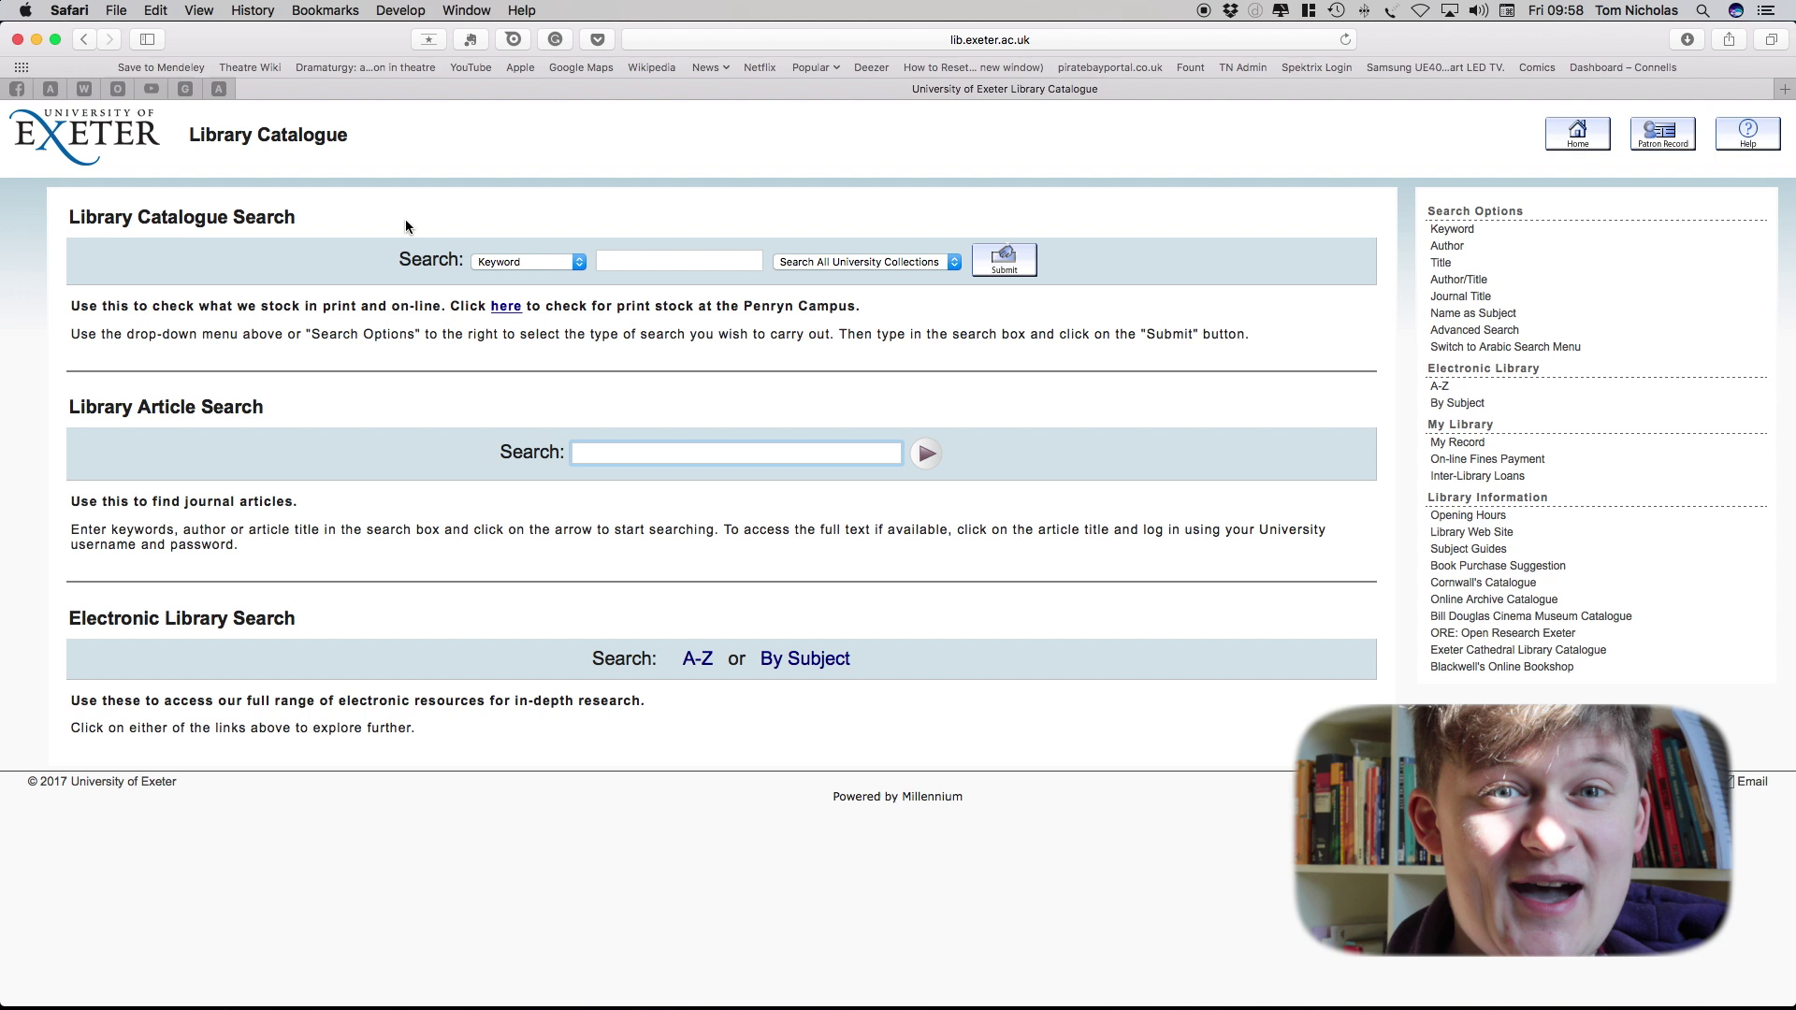
{"action": "left_click", "coordinate": [186, 90]}
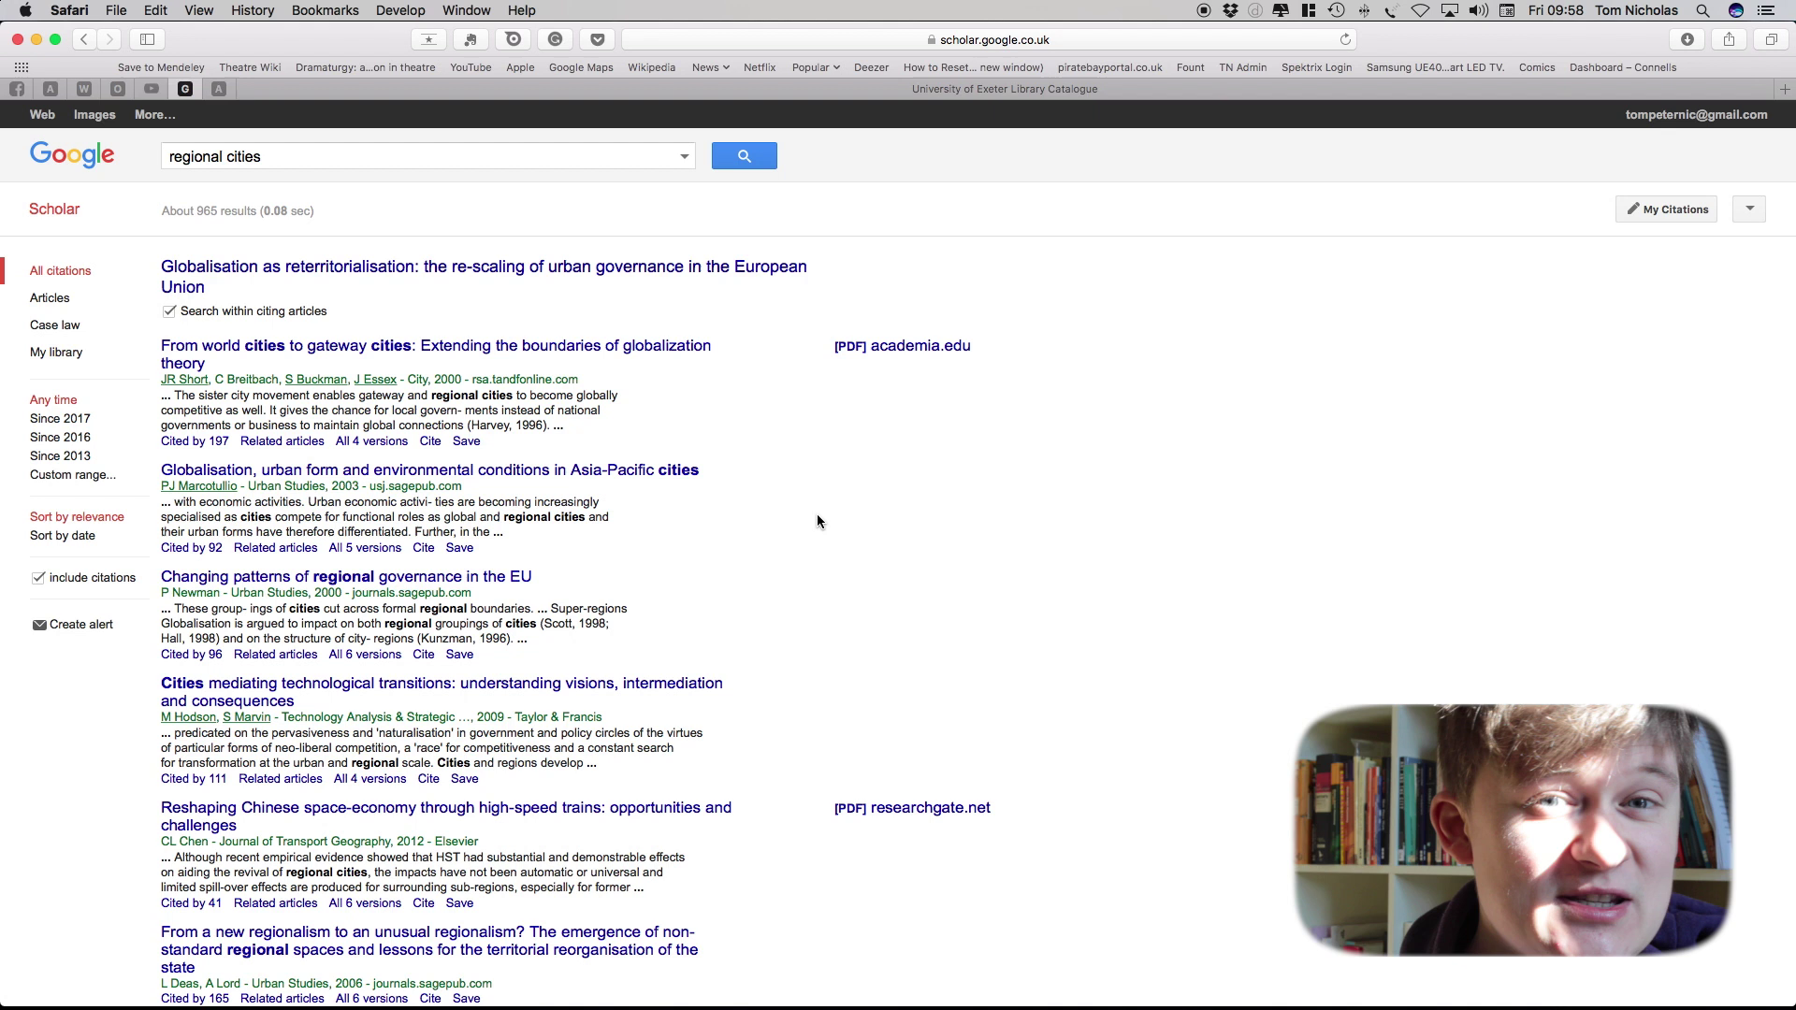
{"action": "left_click", "coordinate": [1065, 90]}
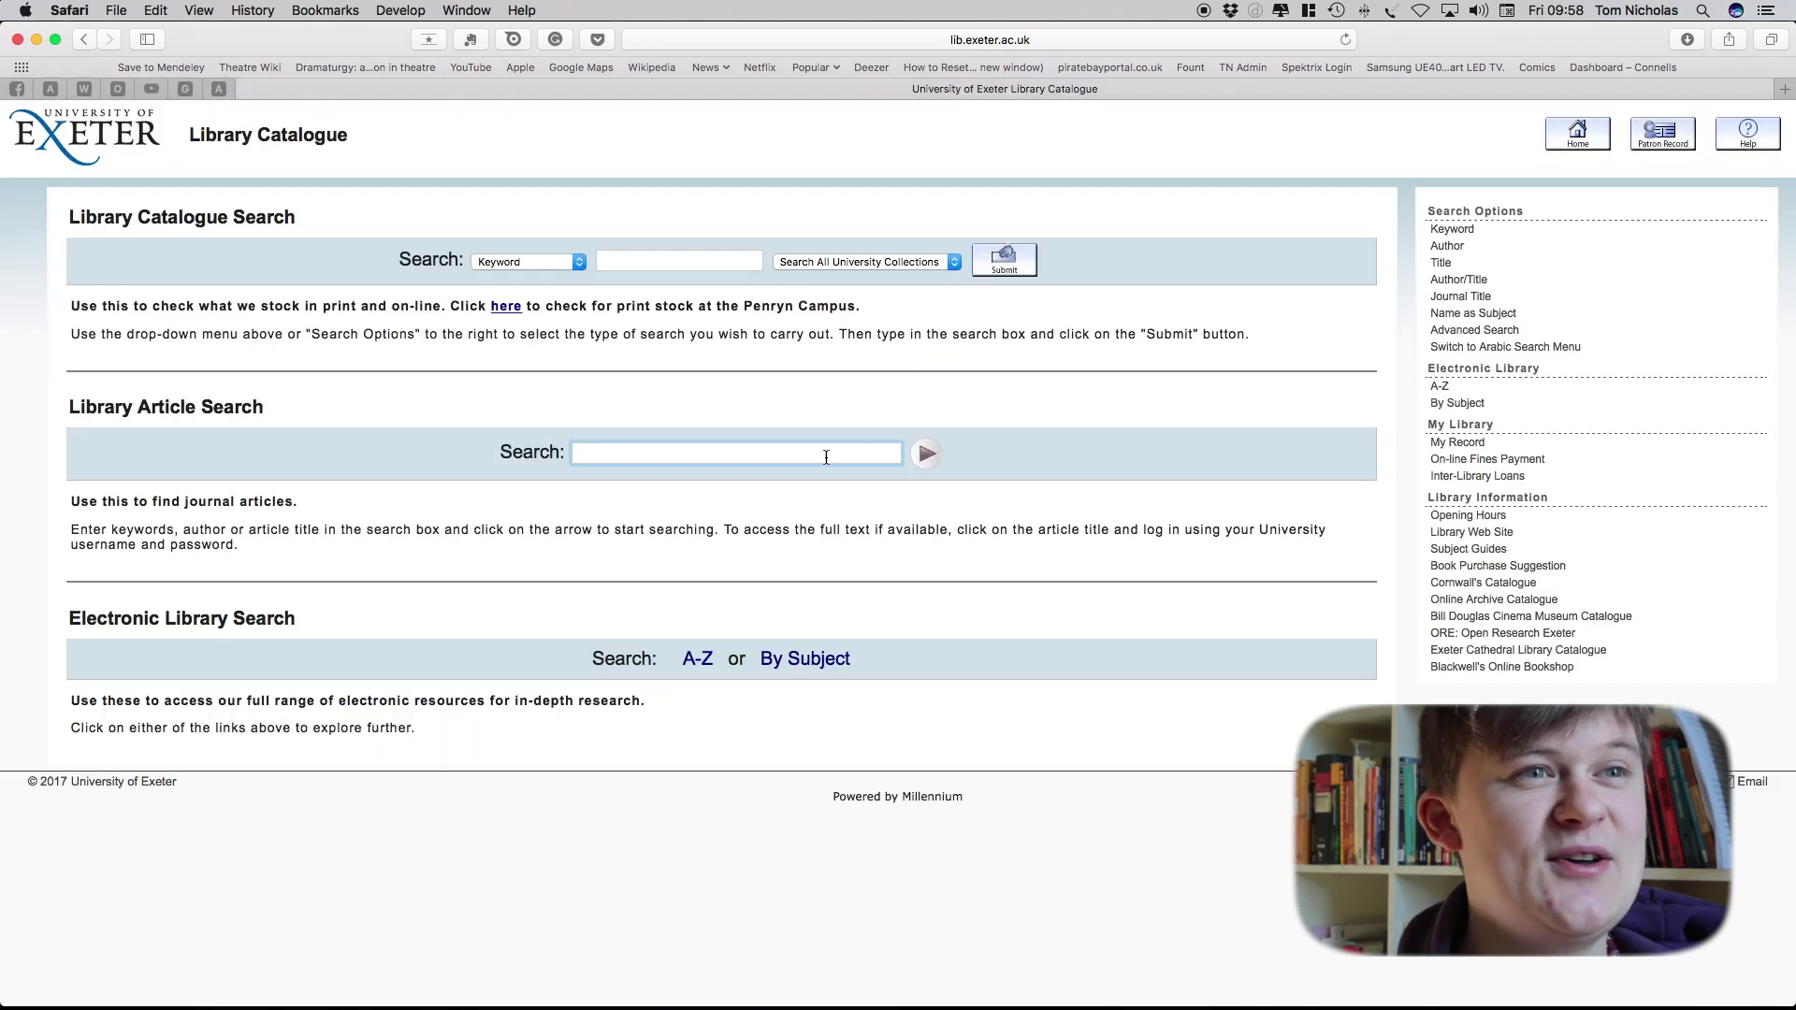